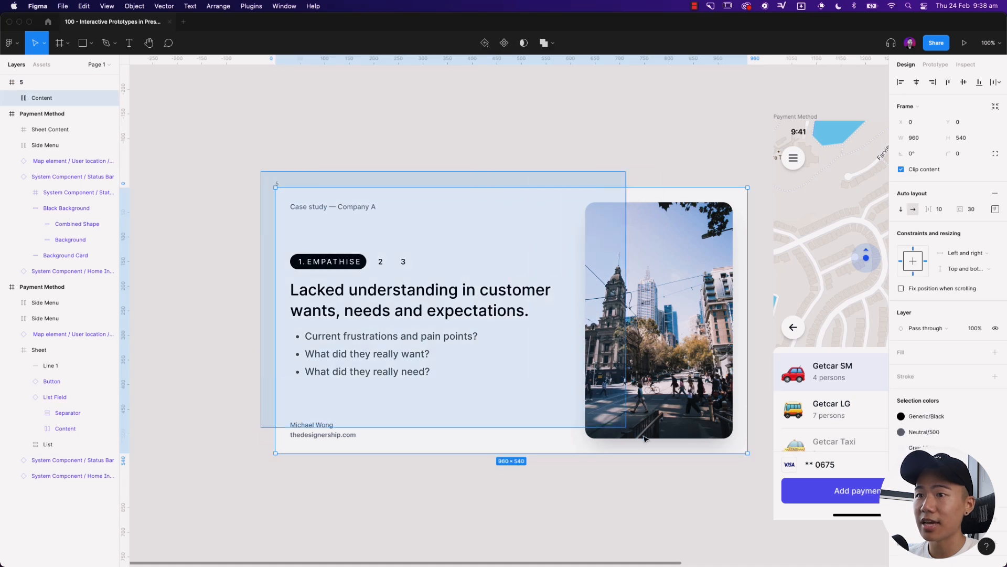
Examine the case study slide and the two Payment Method mobile screens beside it
left_click(759, 472)
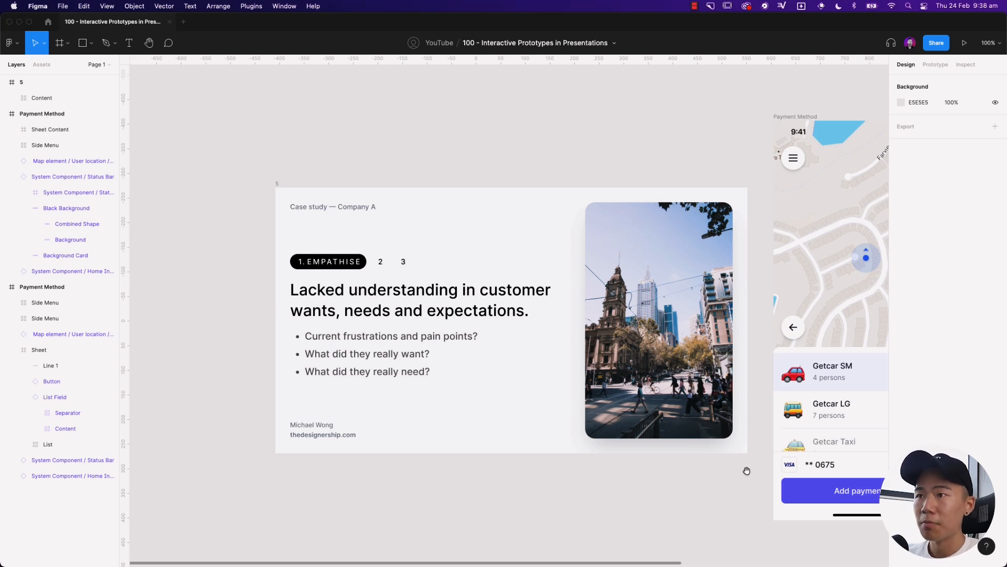
scroll(747, 470, "right", 2)
scroll(533, 284, "right", 10)
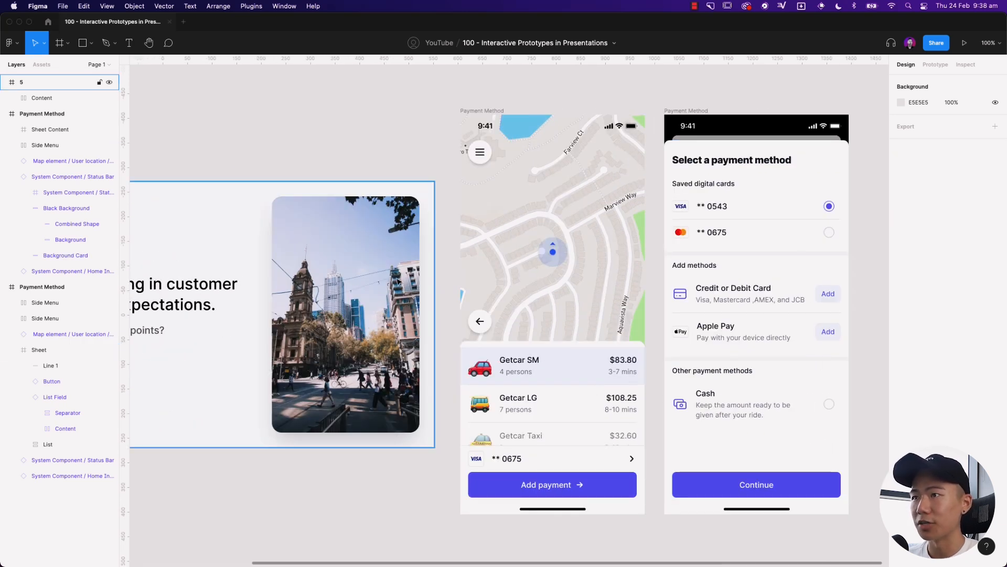
left_click_drag(450, 99, 871, 535)
left_click_drag(741, 448, 776, 447)
left_click(404, 123)
left_click_drag(418, 138, 351, 139)
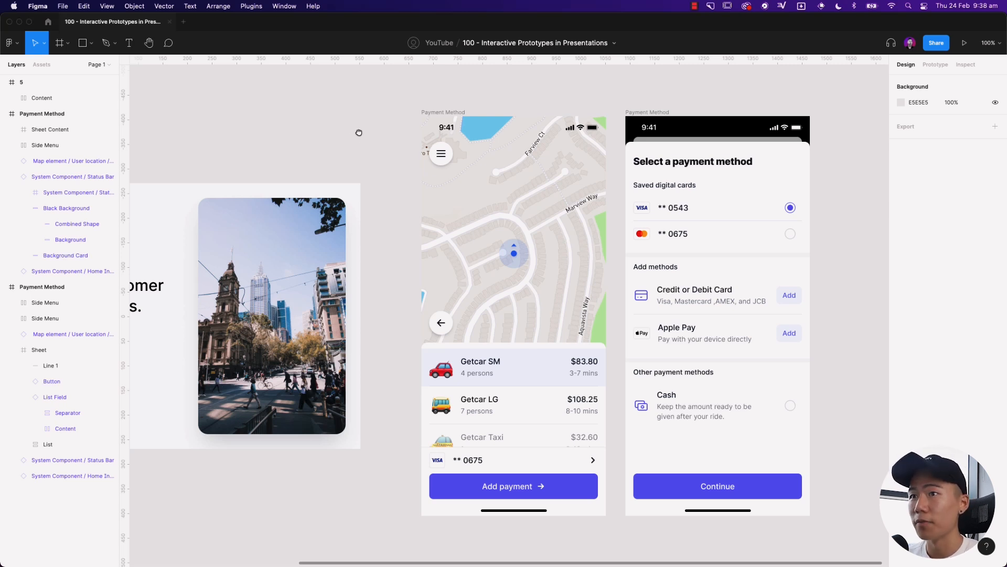
left_click_drag(358, 133, 370, 132)
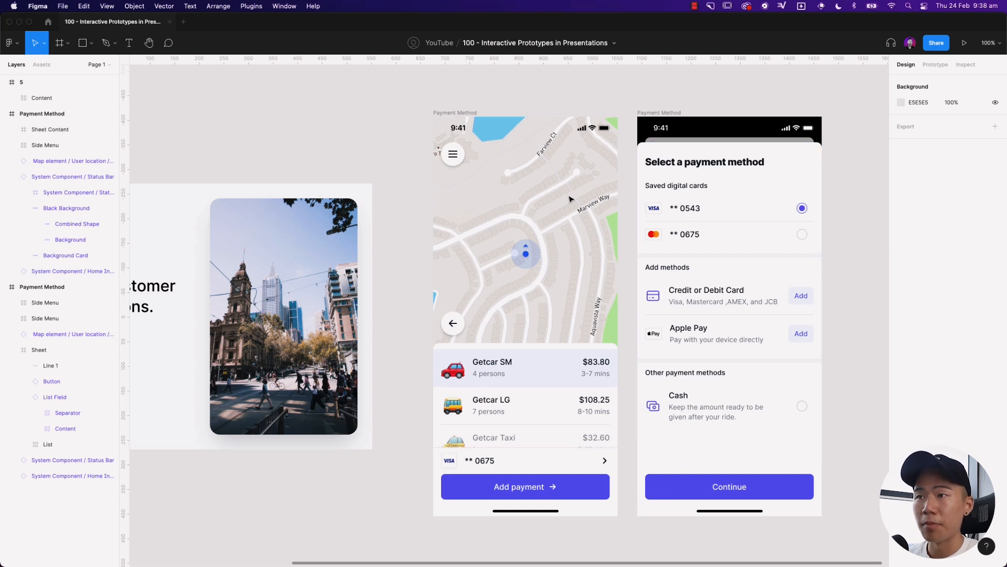
Convert each of the two Payment Method frames into its own component
left_click(573, 259)
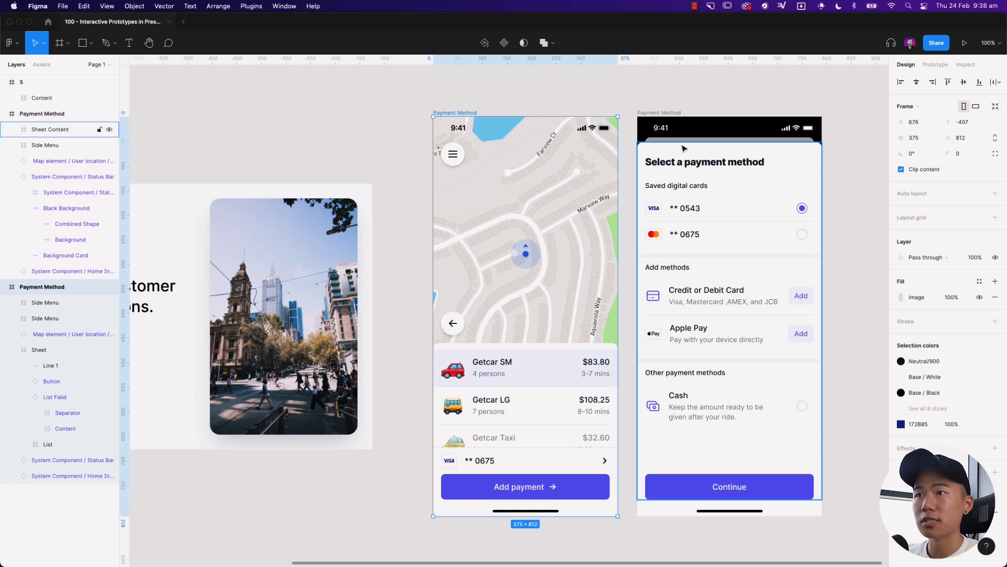
left_click(451, 98)
left_click(448, 113)
key("ctrl+alt+k")
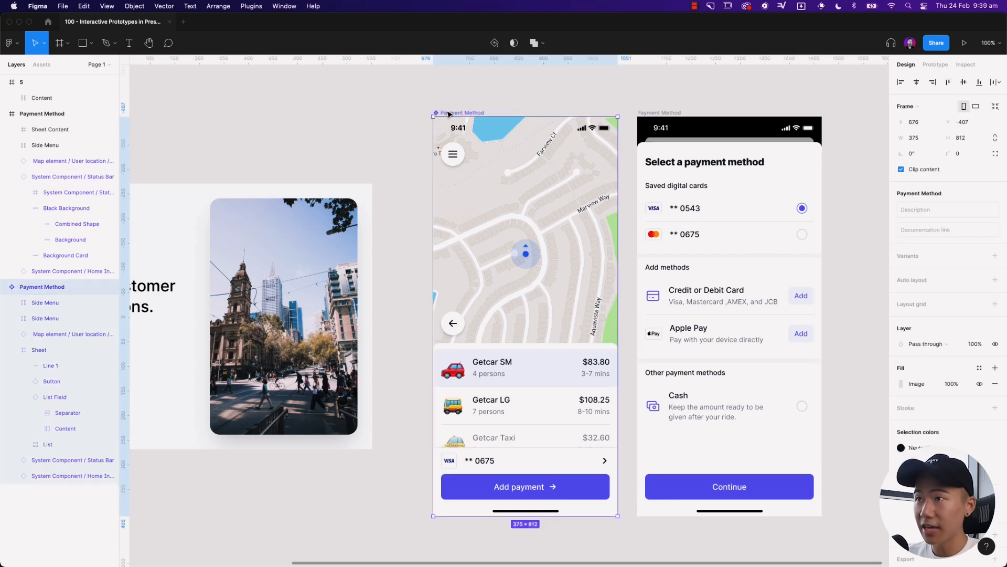
left_click(655, 114)
key("ctrl+alt+k")
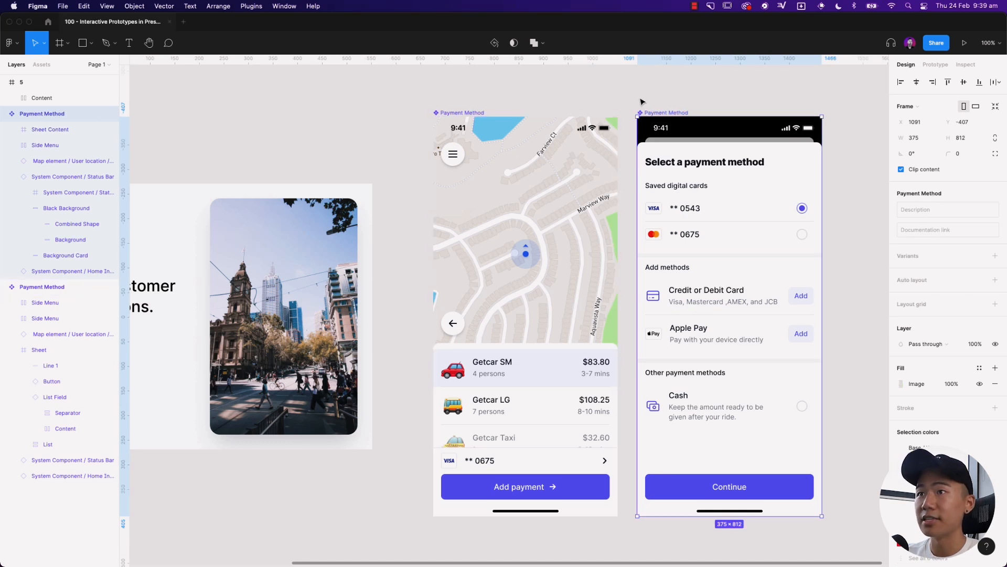
Combine the two Payment Method components as variants of one component set
left_click(405, 98)
left_click_drag(404, 98, 847, 548)
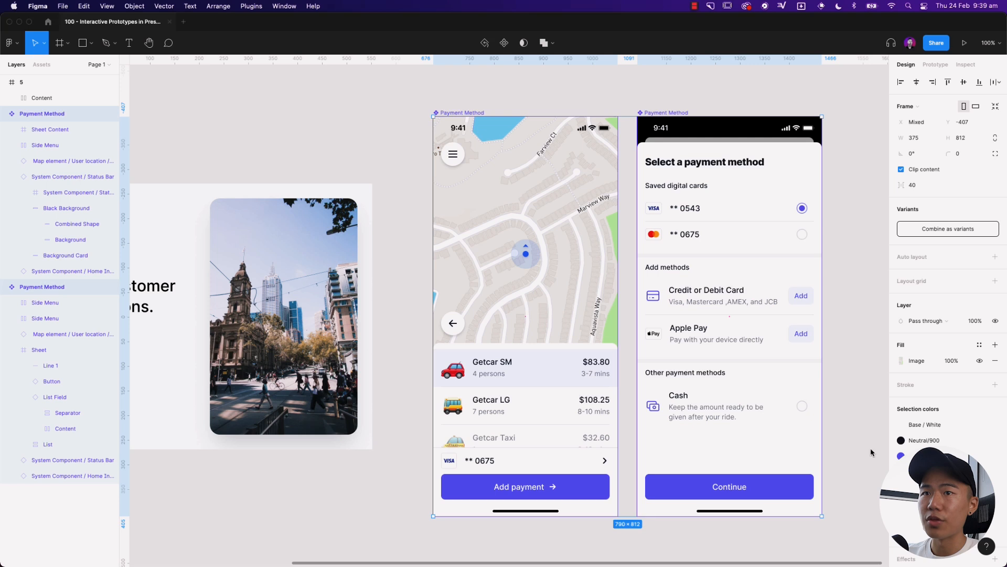
left_click(947, 229)
left_click(841, 208)
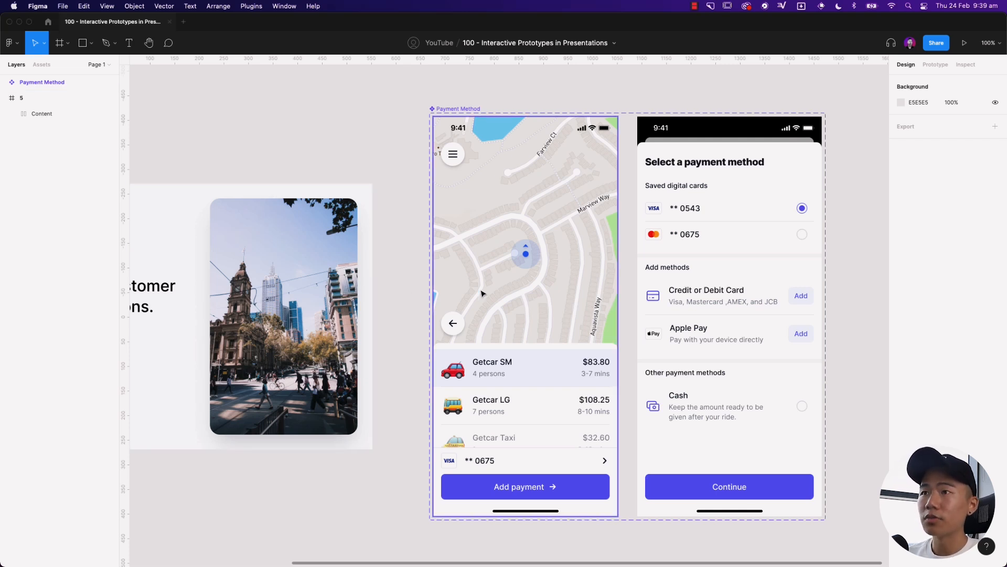
Try linking the map variant to the payment variant with an on-click Change to interaction using Smart animate, and remove the connection
left_click(518, 293)
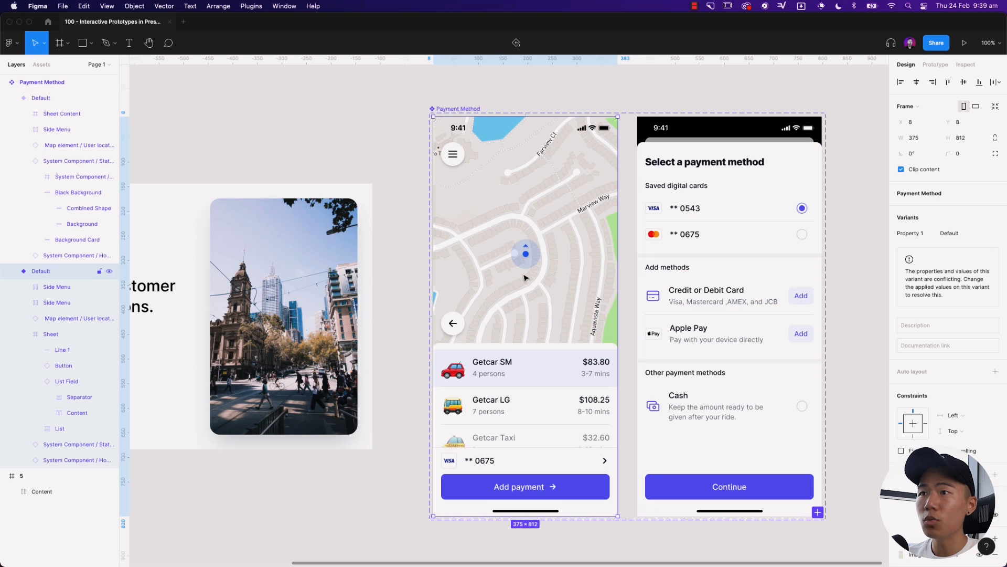
left_click(936, 65)
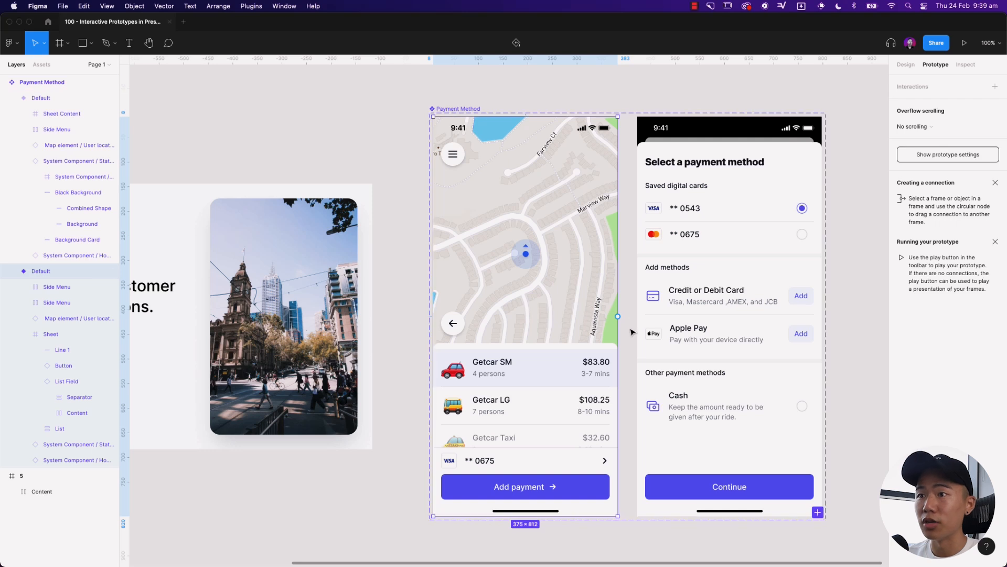
left_click_drag(618, 316, 723, 258)
left_click(810, 198)
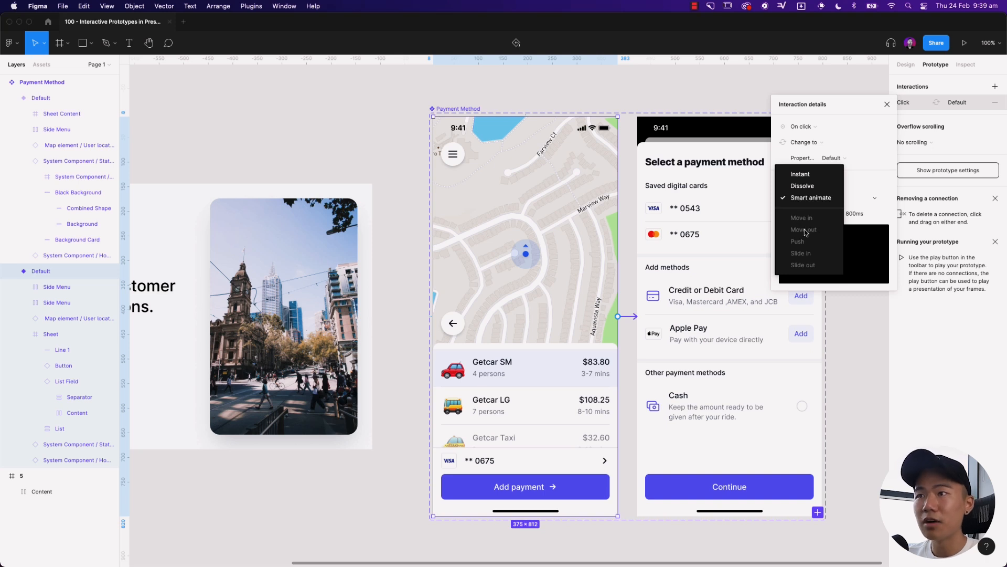
left_click(593, 104)
left_click(602, 101)
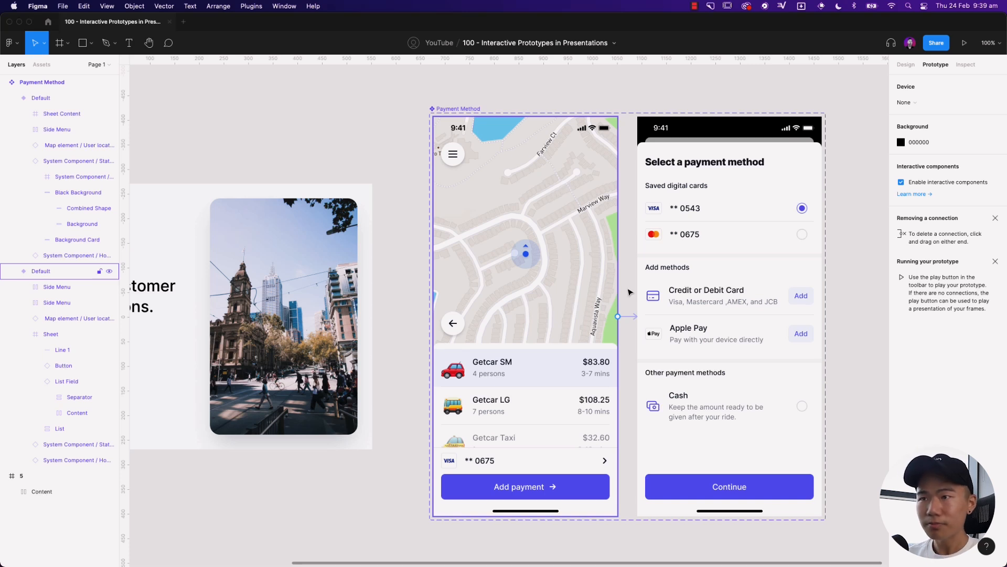
left_click(631, 321)
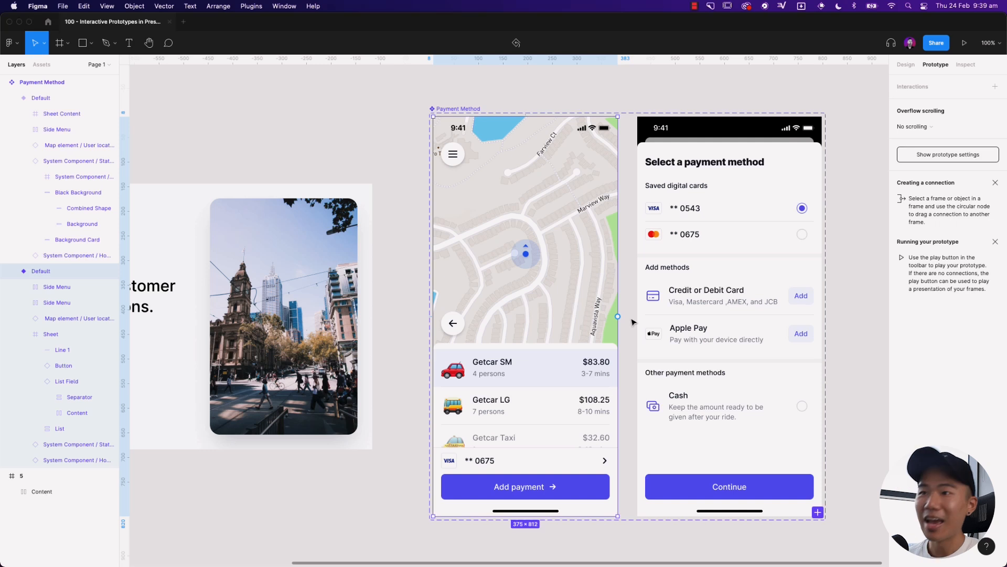
left_click(627, 346)
scroll(624, 331, "up", 1)
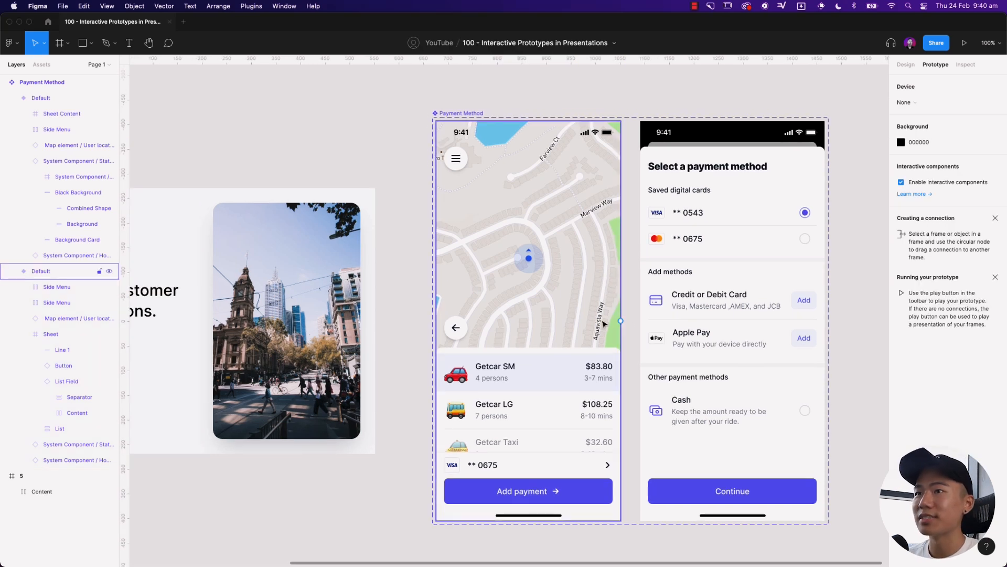
Remove the image fill from the map screen variant
left_click(570, 269)
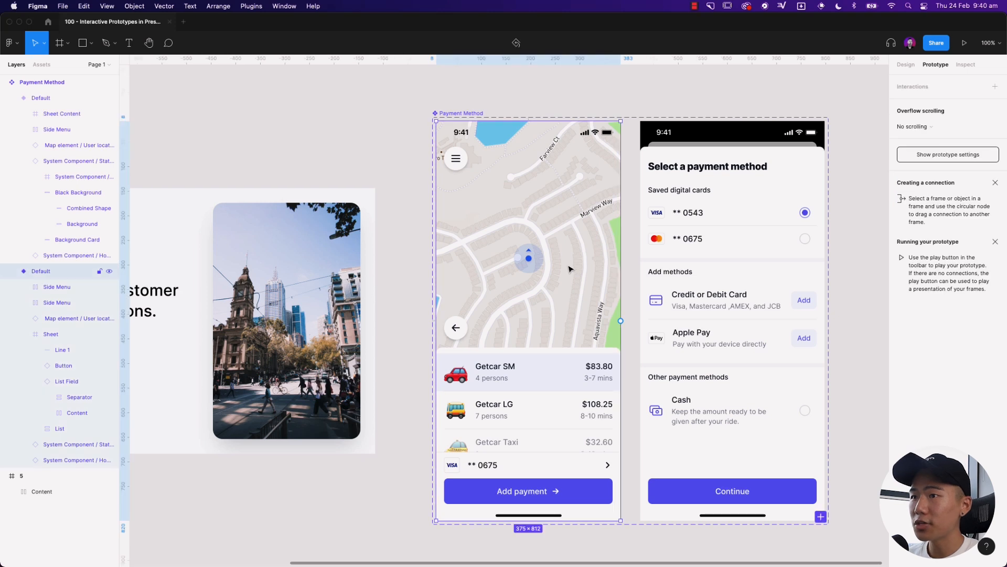
left_click(905, 64)
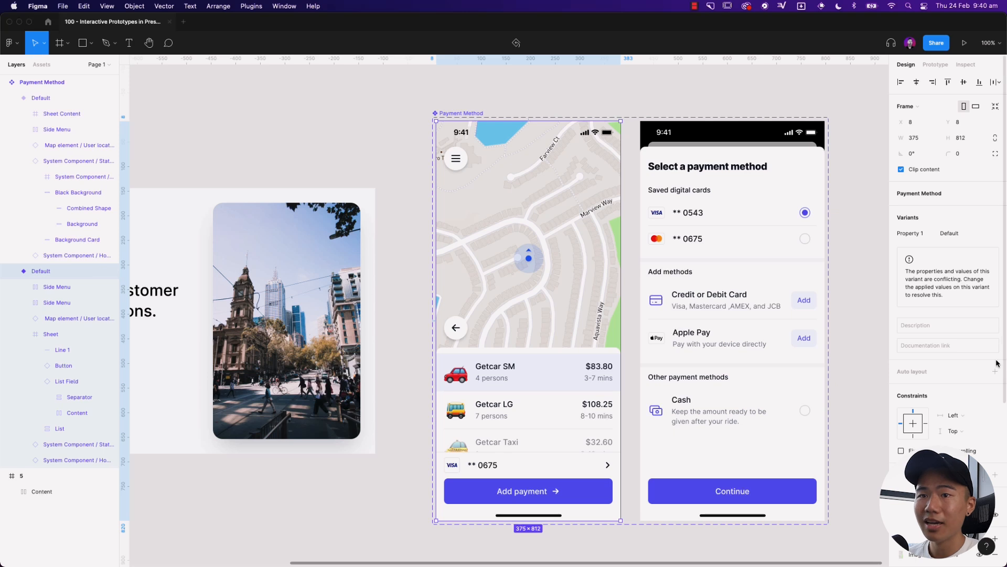
scroll(973, 367, "down", 2)
scroll(973, 363, "down", 3)
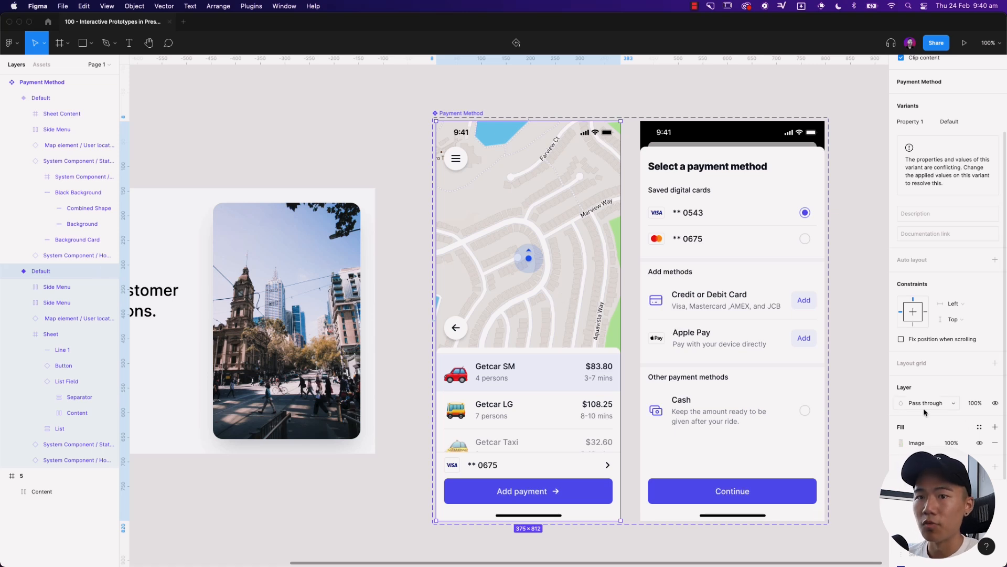
left_click(995, 444)
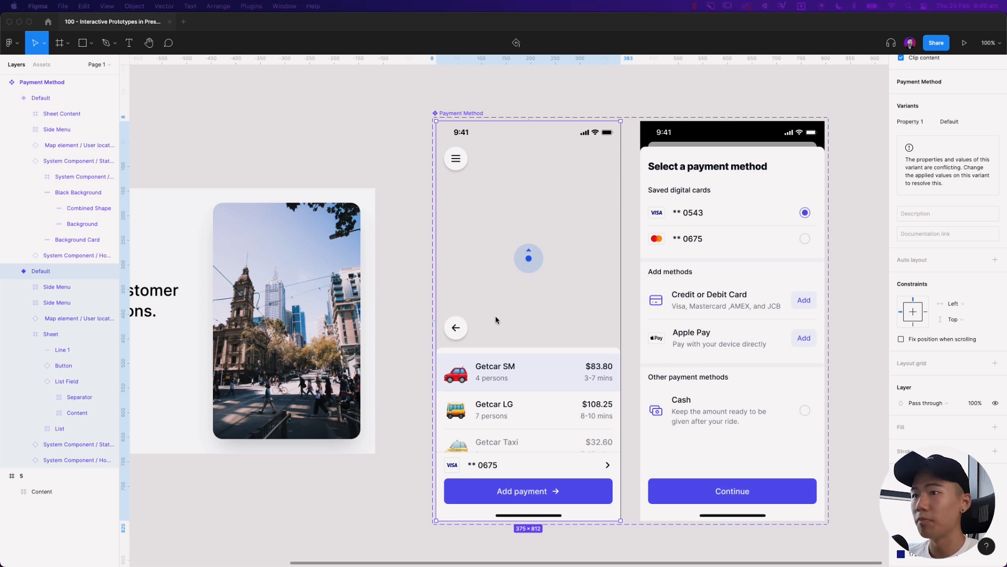
Paste the street map image as the lowest layer of the map screen variant and position it beneath the location marker
left_click(28, 334)
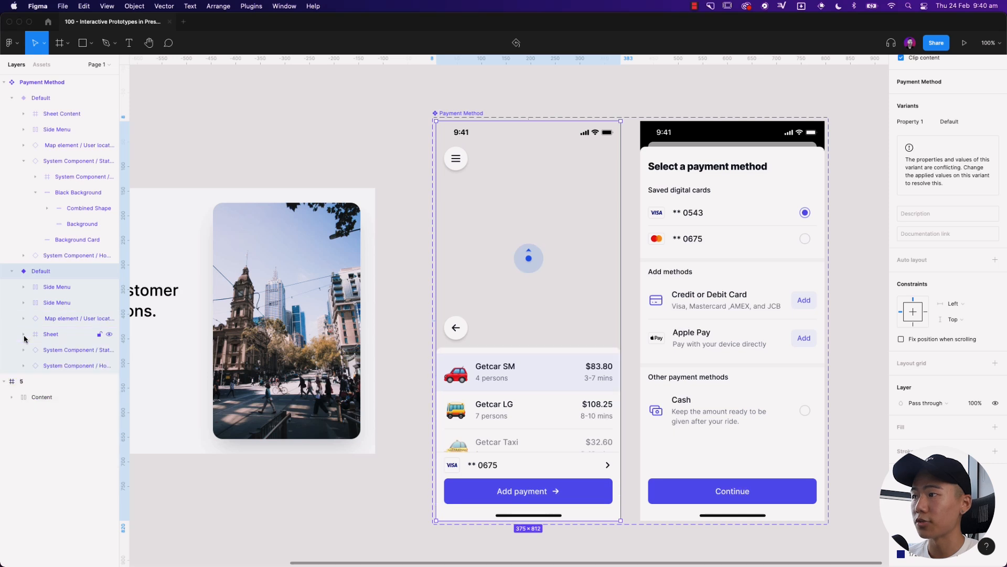
key("super+v")
left_click_drag(536, 318, 521, 276)
left_click_drag(53, 289, 57, 390)
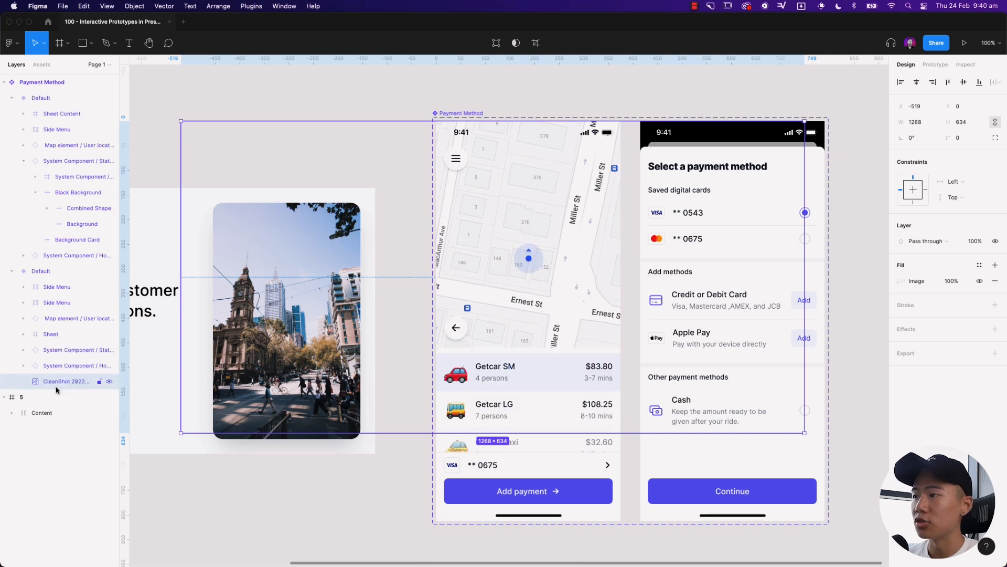
left_click_drag(586, 243, 548, 243)
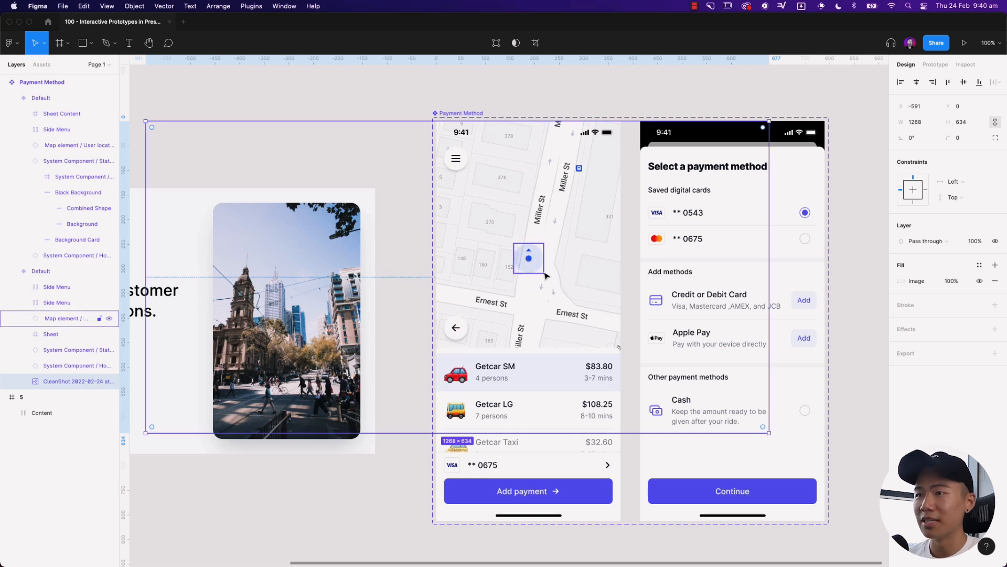
left_click_drag(578, 224, 575, 222)
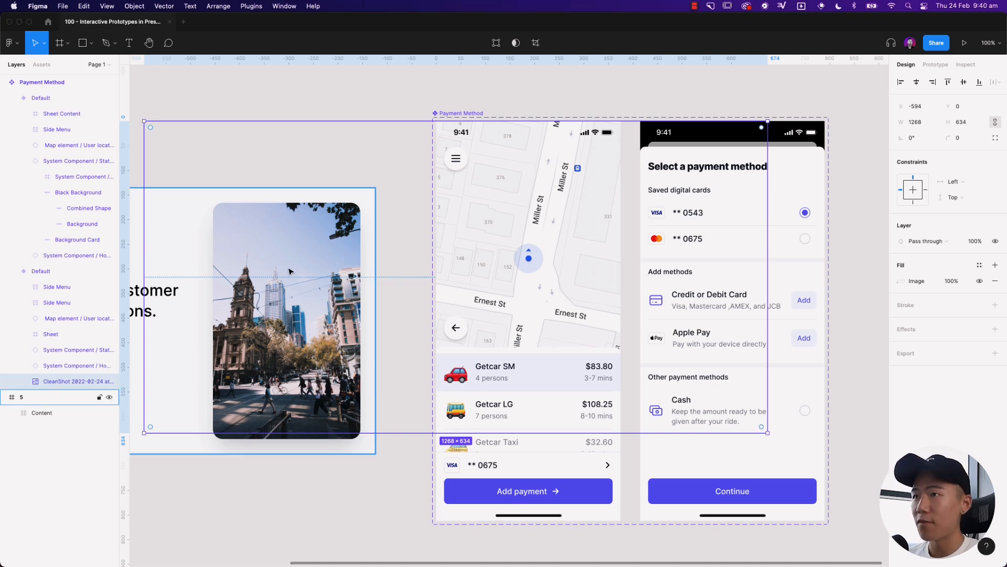
Draw a 376 × 471 frame over the map area, placed as the variant's lowest layer with the street map image nested inside
key("f")
left_click_drag(436, 120, 620, 353)
left_click_drag(496, 116, 497, 122)
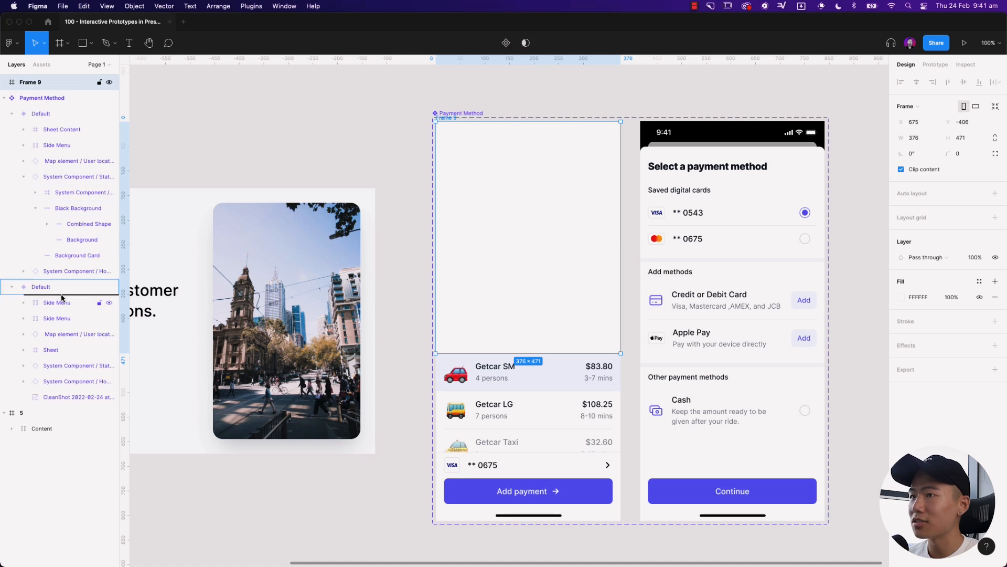
left_click_drag(56, 370, 75, 386)
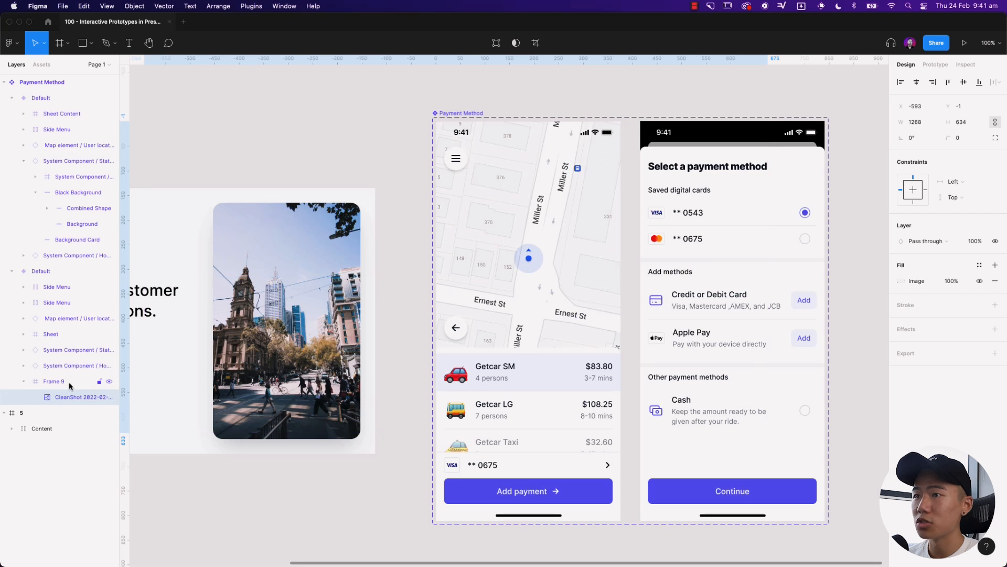
Try turning off Clip content for the new frame that holds the street map image
left_click(68, 382)
left_click(902, 170)
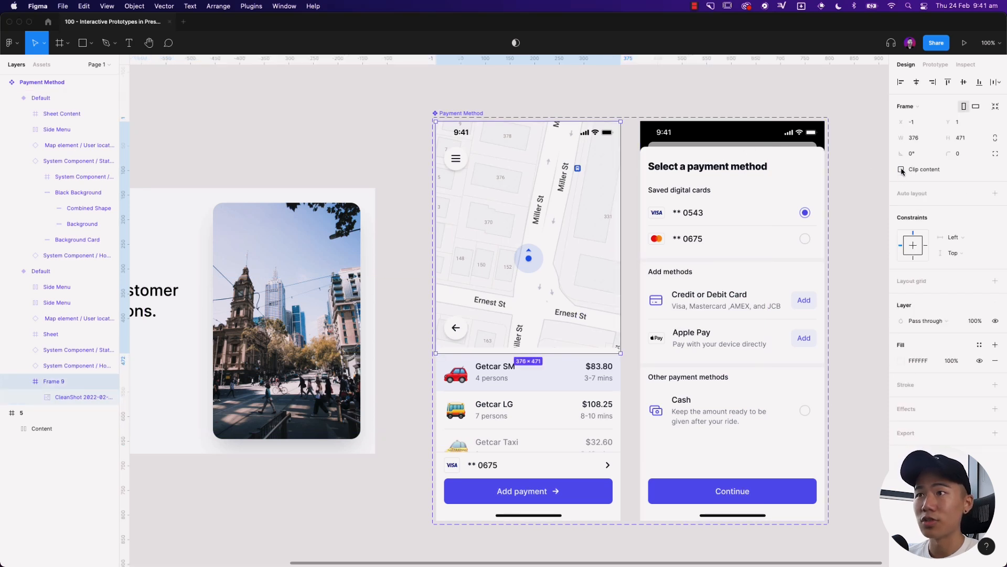
left_click(79, 396)
mouse_move(595, 211)
left_mouse_down()
mouse_move(573, 227)
mouse_move(575, 239)
mouse_move(595, 211)
left_mouse_up()
Turn off Clip content on the map screen variant and turn it on for the nested frame holding the map image
left_click(41, 272)
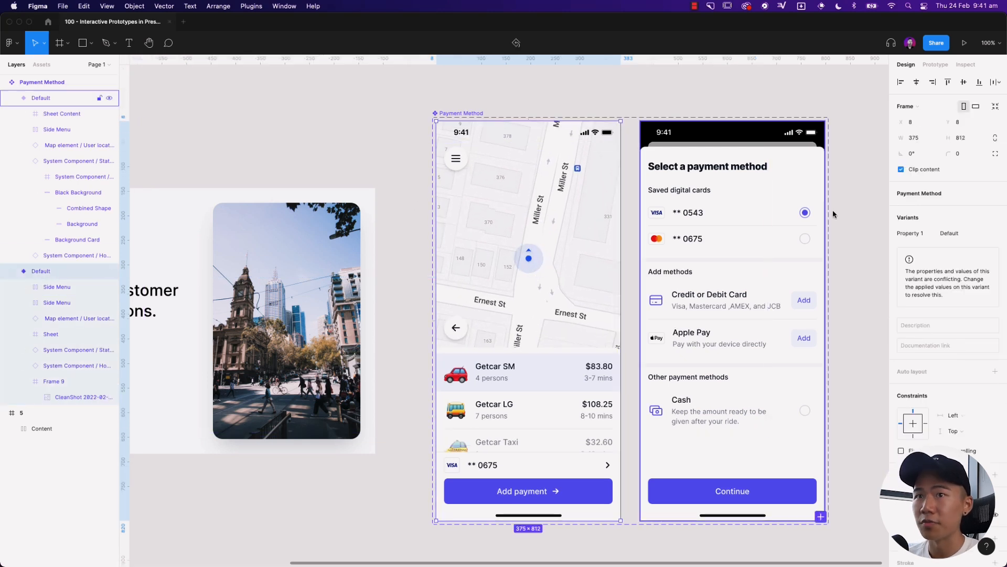
left_click(902, 169)
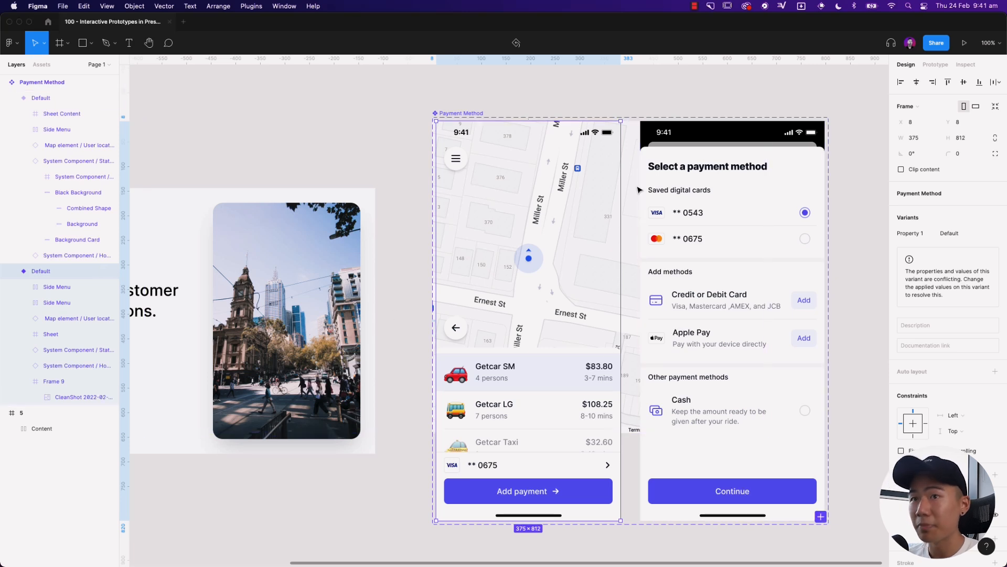
left_click(50, 381)
left_click(901, 169)
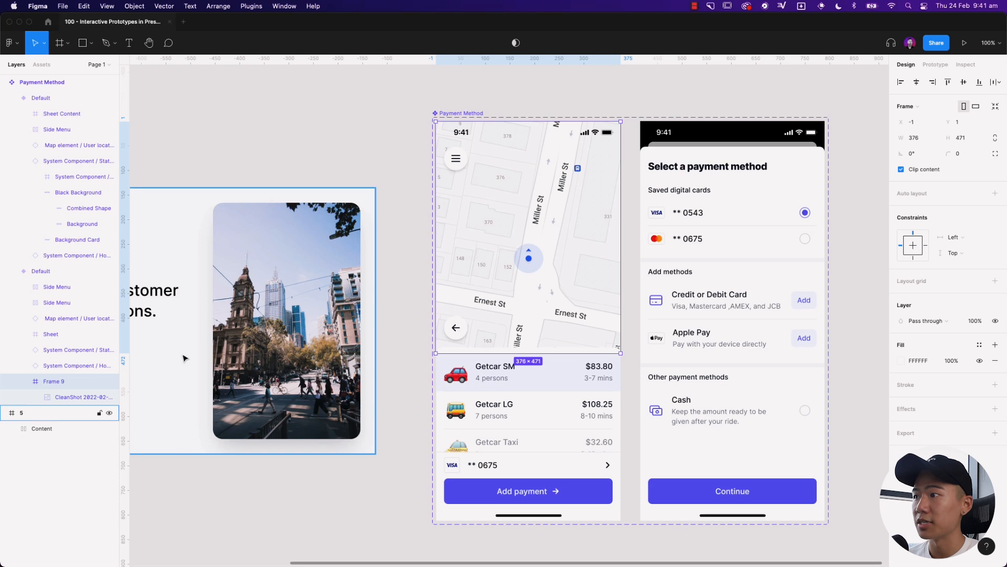
Rename the frame that holds the street map image as Map
double_click(50, 381)
type("Map")
key("Return")
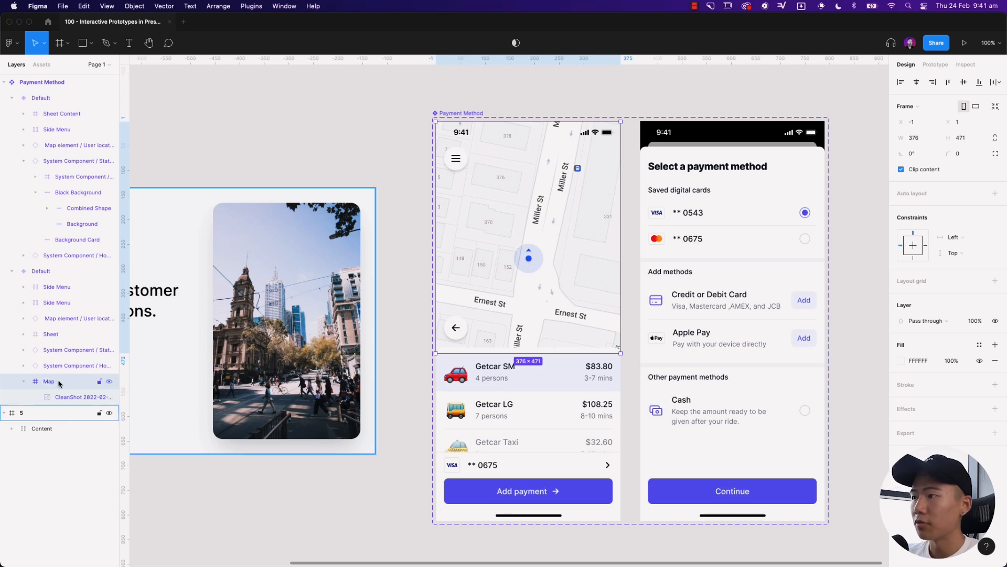
Try shifting the street map image sideways inside the Map frame and undo the move
left_click(61, 397)
left_click_drag(582, 307, 567, 307)
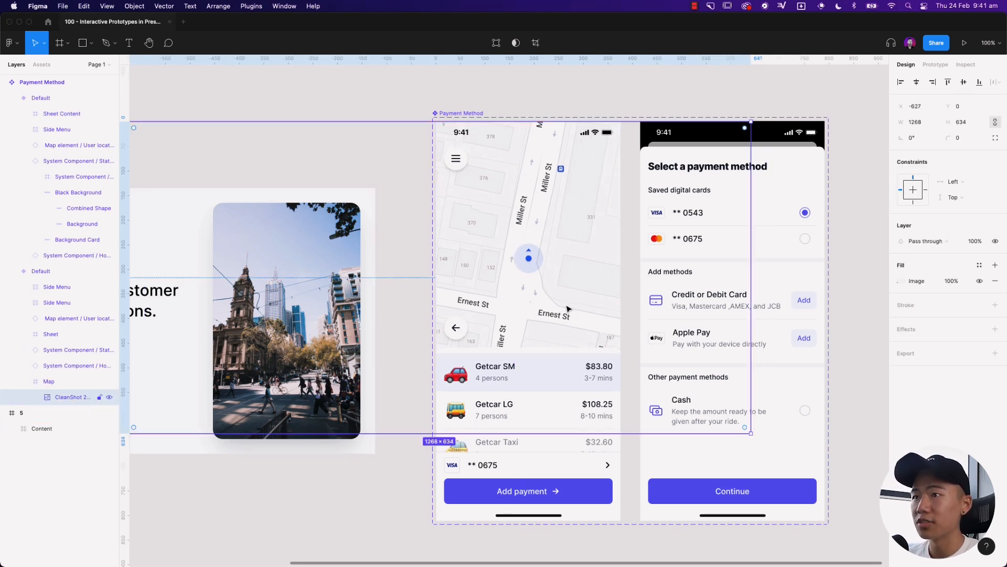
key("super+z")
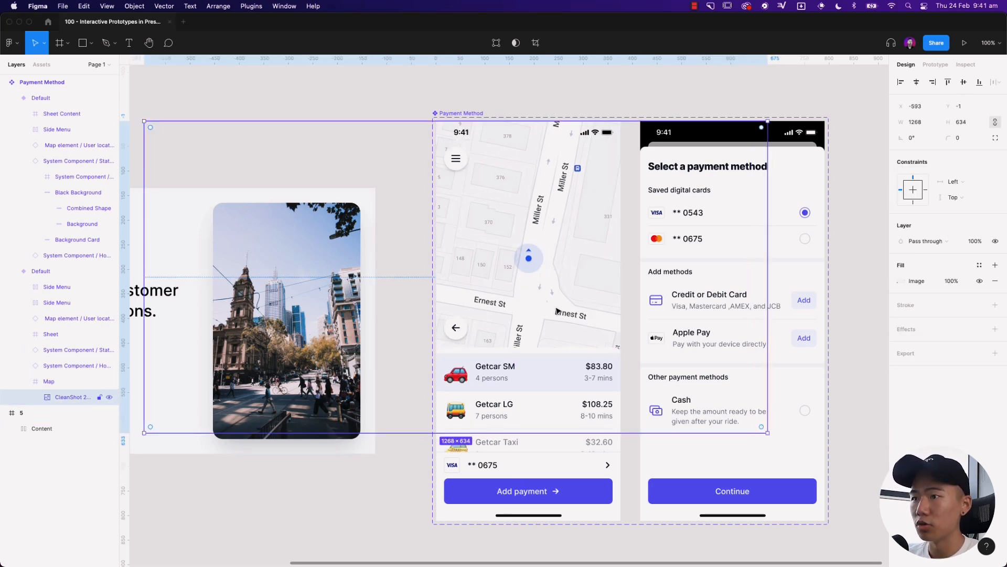
left_click(638, 460)
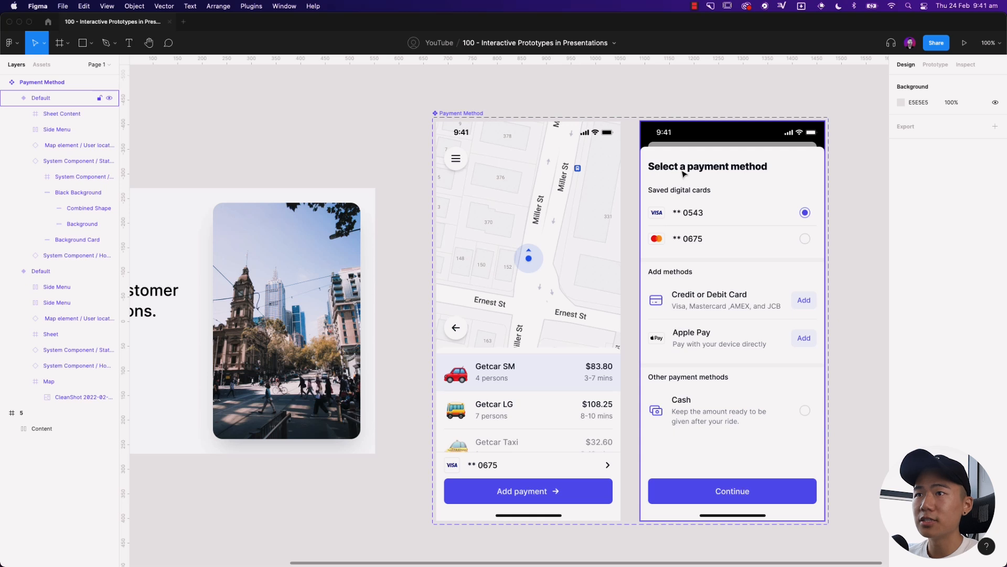
Copy the Sheet Content frame from the payment screen variant and paste it into the map screen variant
left_click(676, 189)
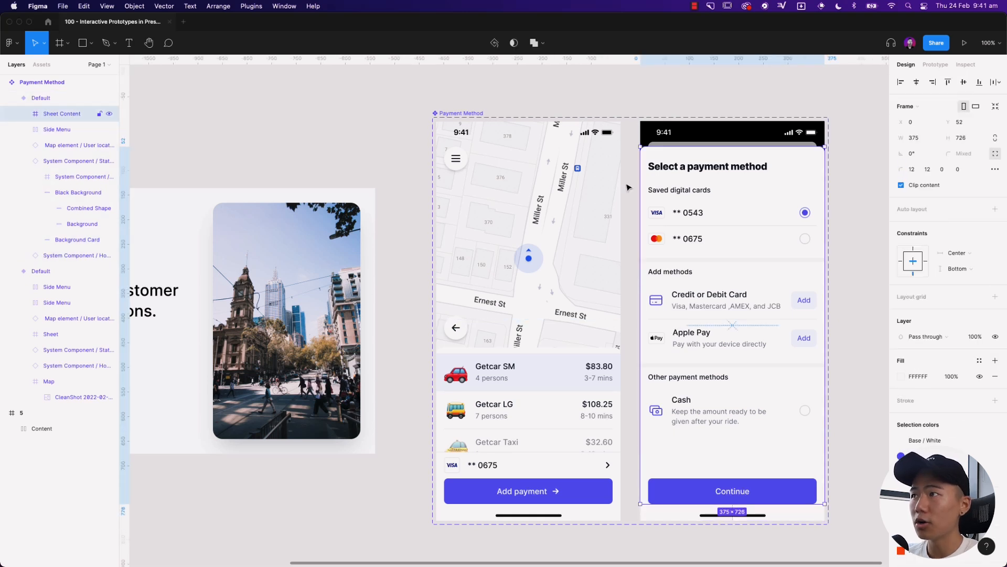
left_click(23, 113)
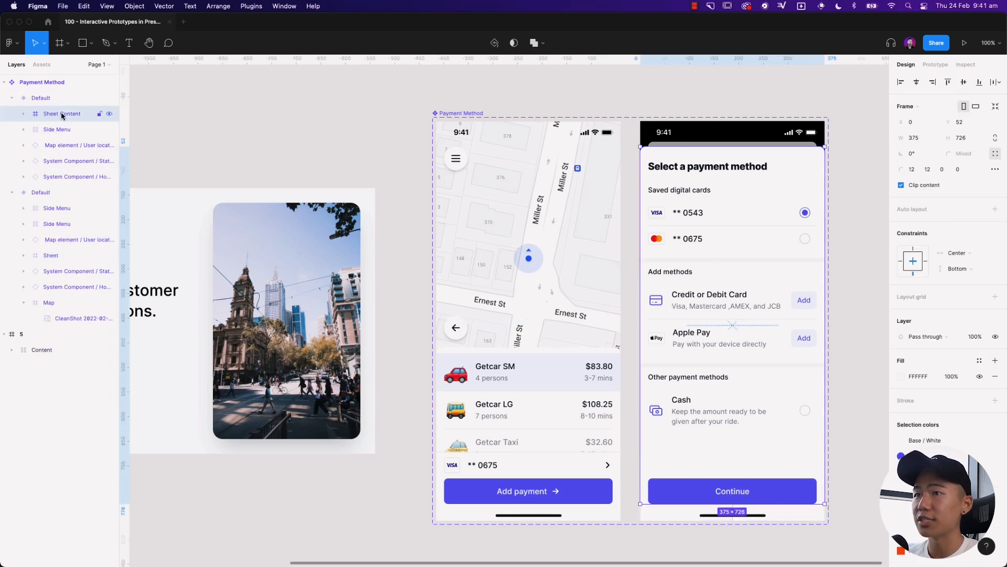
mouse_move(716, 174)
left_mouse_down()
mouse_move(717, 212)
mouse_move(719, 184)
left_mouse_up()
left_click(61, 194)
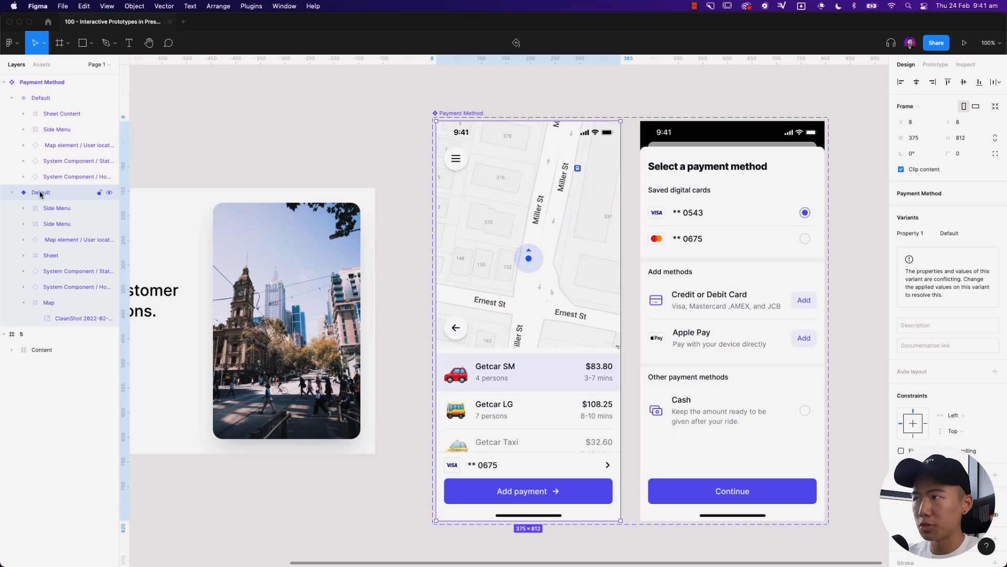
key("super+v")
Move the copied Sheet Content below the visible area of the map screen variant, to Y 810
left_click_drag(610, 156, 612, 521)
key("shift+Down")
key("shift+Down")
key("shift+Down")
key("Up")
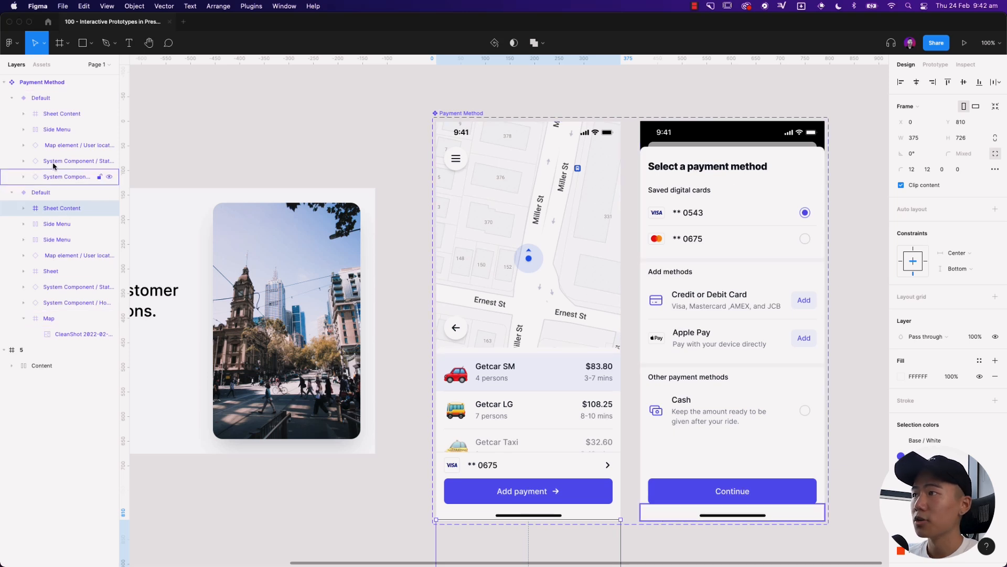
Check that the Sheet Content layer has the same name in both variants
left_click(71, 115)
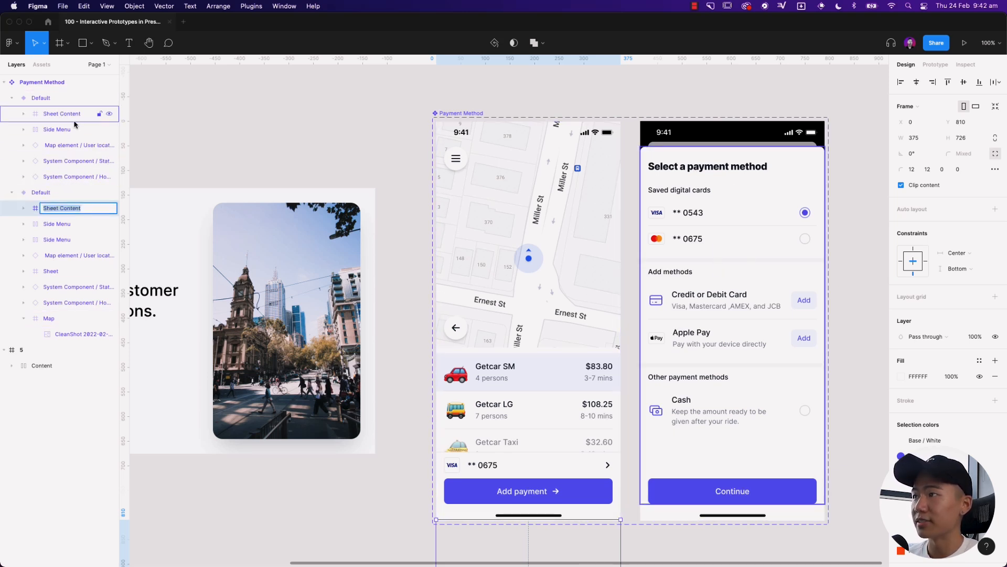
double_click(71, 115)
double_click(74, 208)
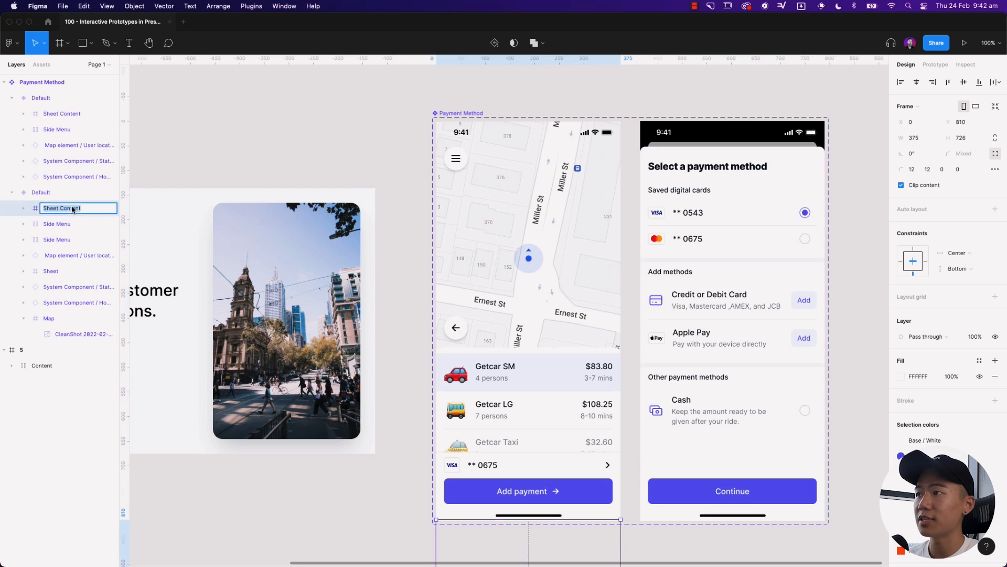
left_click(407, 85)
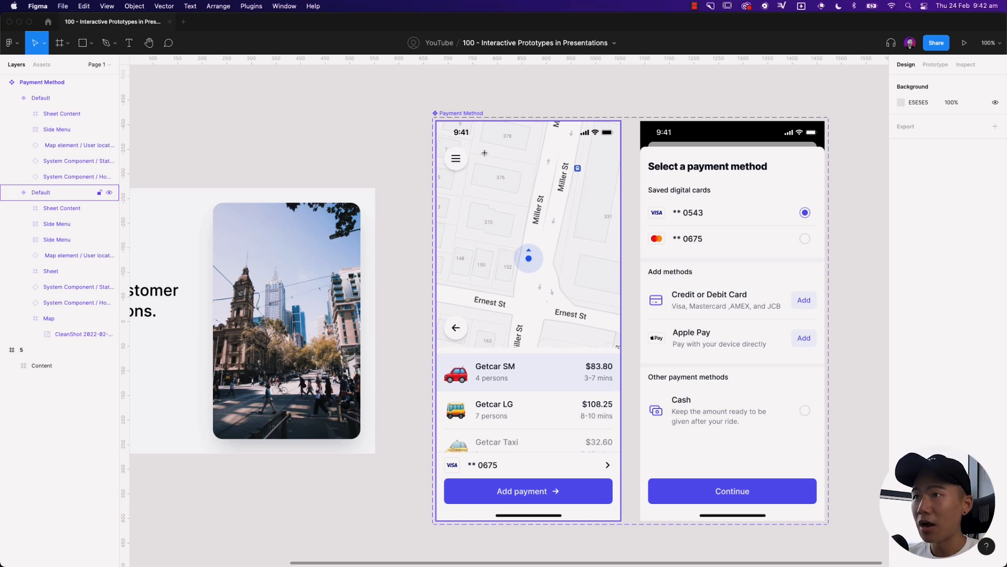
Draw a rectangle about 383 × 810 over the map screen and fill it with black 000000 at 0% opacity
key("r")
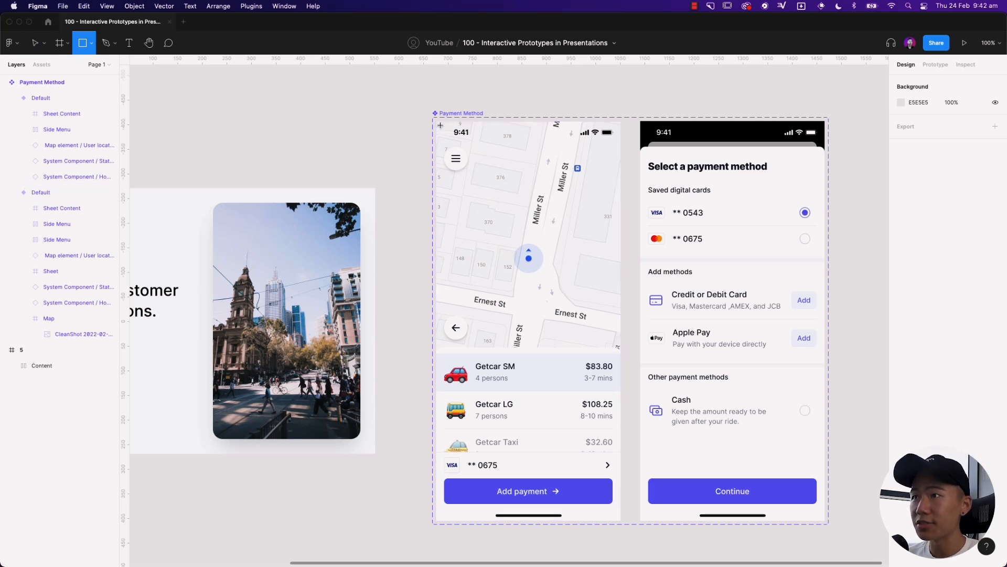
left_click_drag(434, 122, 620, 522)
left_click(900, 217)
left_click_drag(828, 288, 736, 402)
left_click(952, 217)
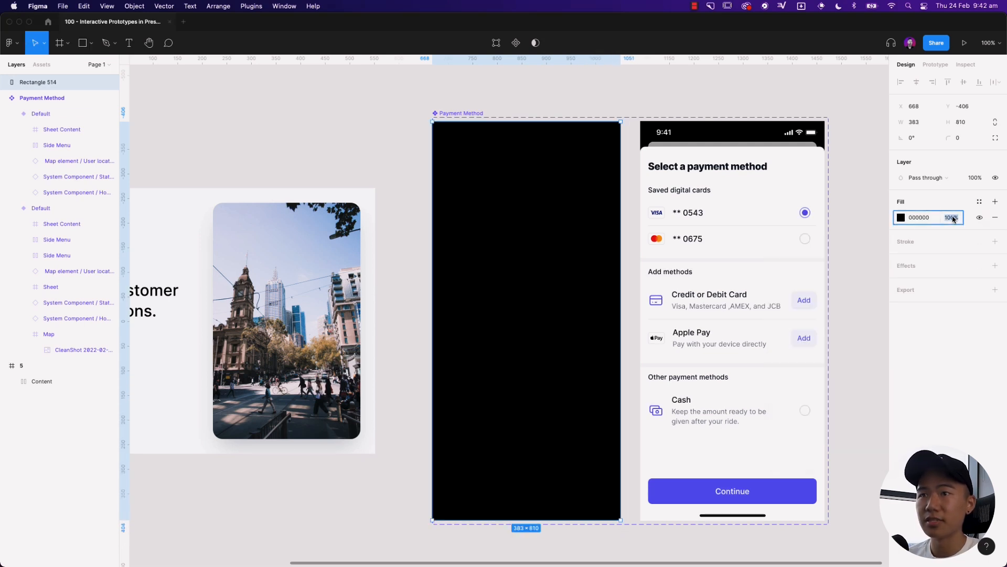
type("0")
key("Return")
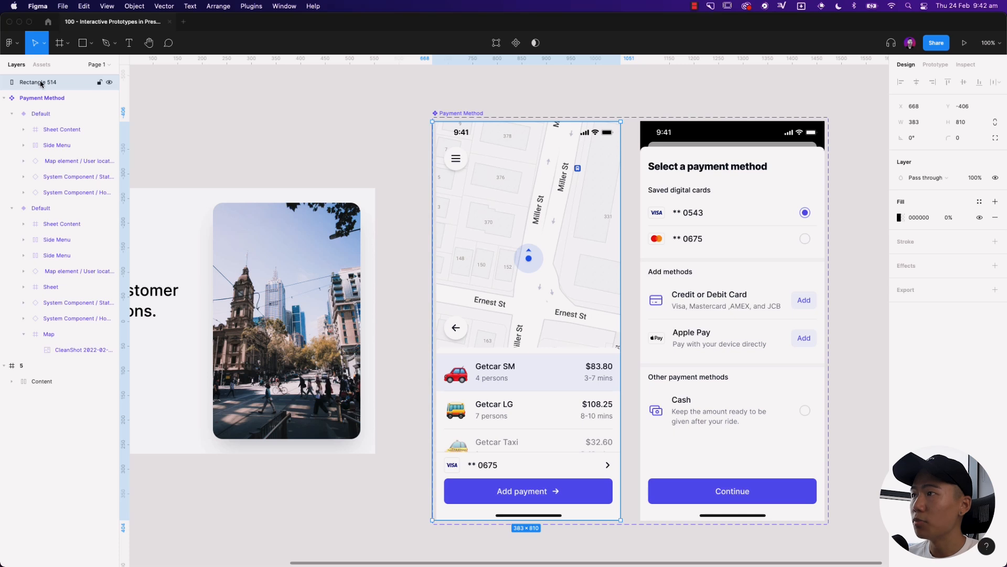
Nest the transparent rectangle in the map screen variant directly beneath Sheet Content and rename it Overlay
left_click_drag(63, 152, 80, 234)
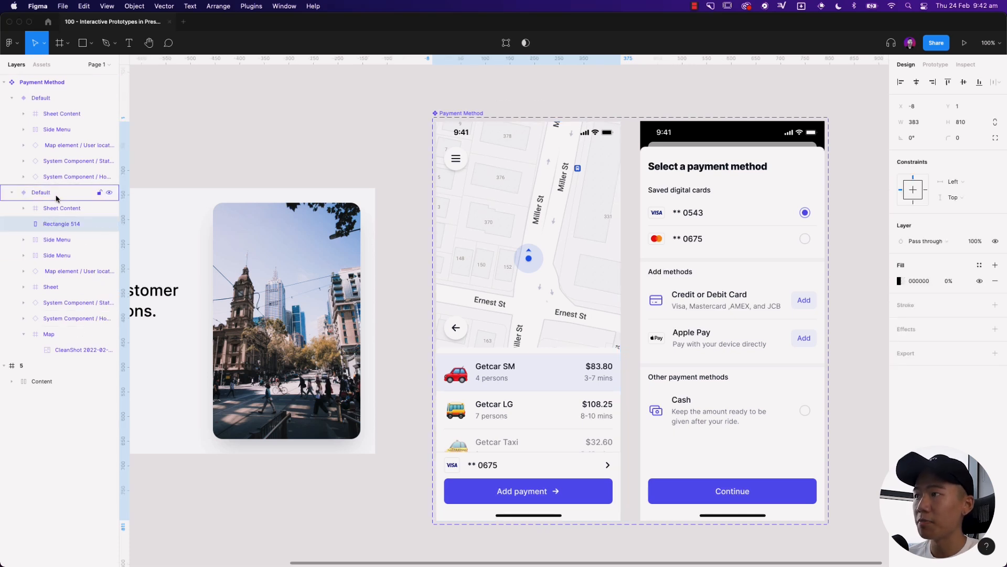
double_click(60, 224)
type("Overlay")
key("Return")
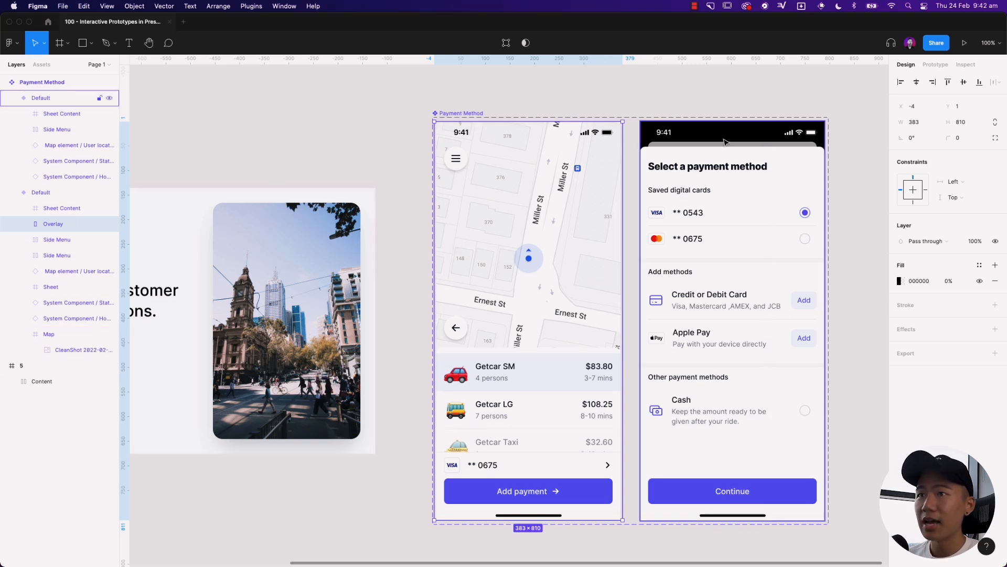
Paste the Overlay into the payment screen variant beneath Sheet Content and set its fill opacity to 80%
left_click(737, 147)
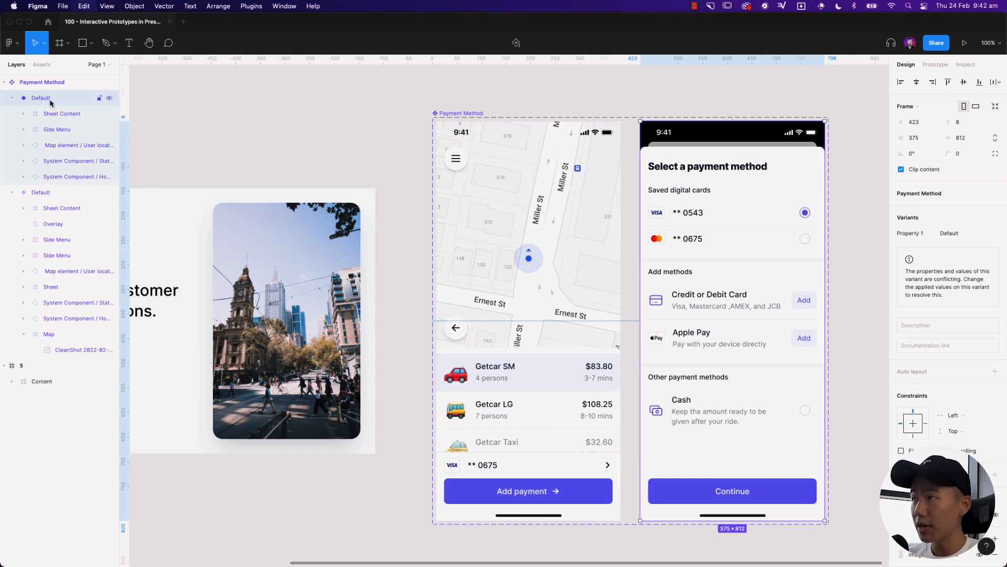
key("super+v")
left_click_drag(51, 117, 54, 138)
left_click(950, 280)
type("80")
key("Return")
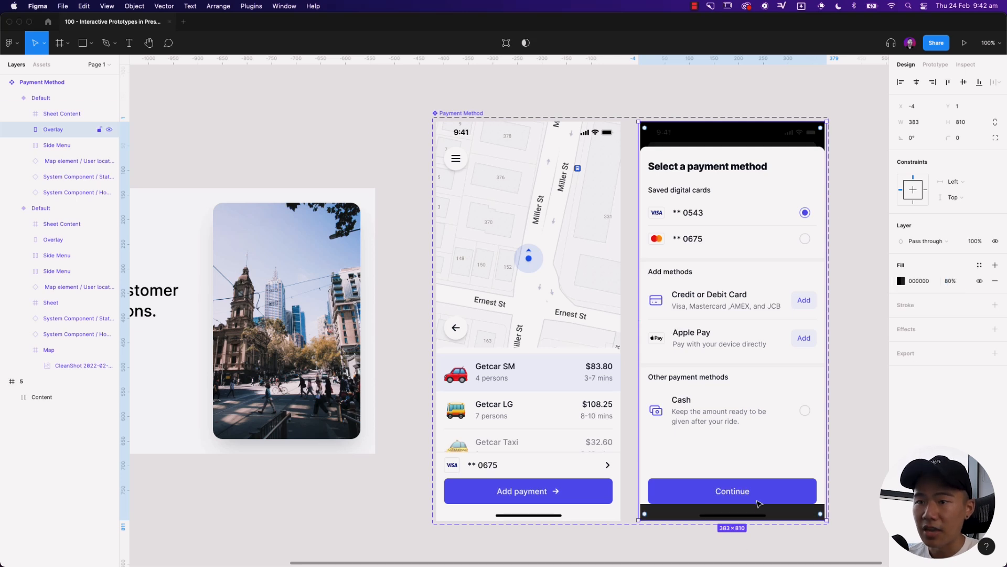
Shorten the payment screen's Overlay from its lower edge to a height of 767
left_click_drag(754, 522, 760, 501)
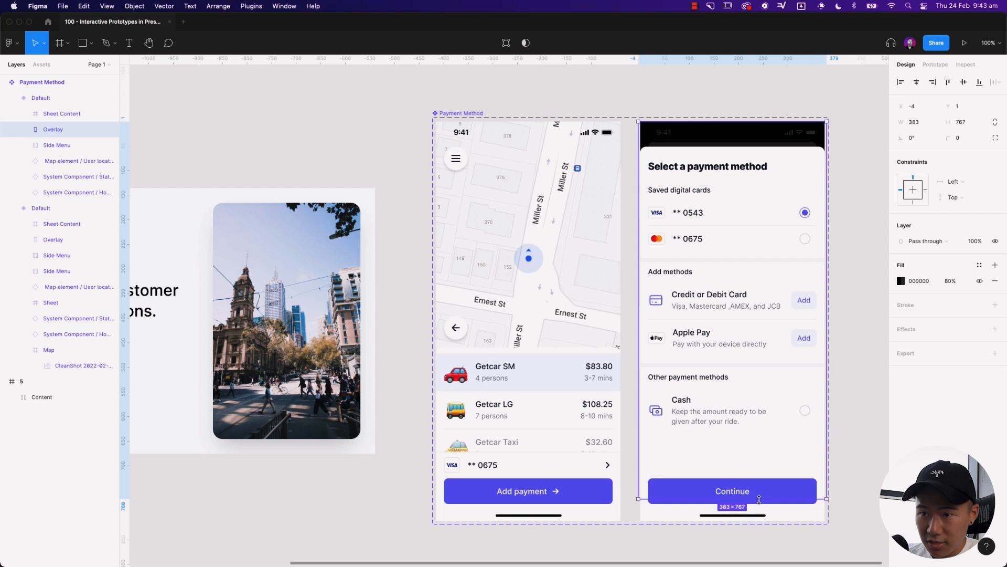
left_click(854, 496)
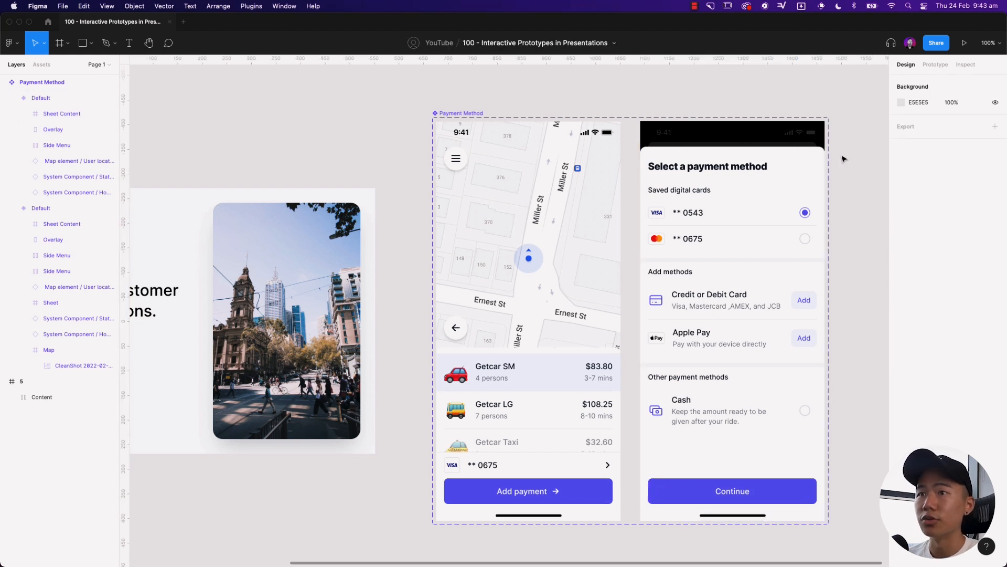
left_click_drag(855, 284, 858, 282)
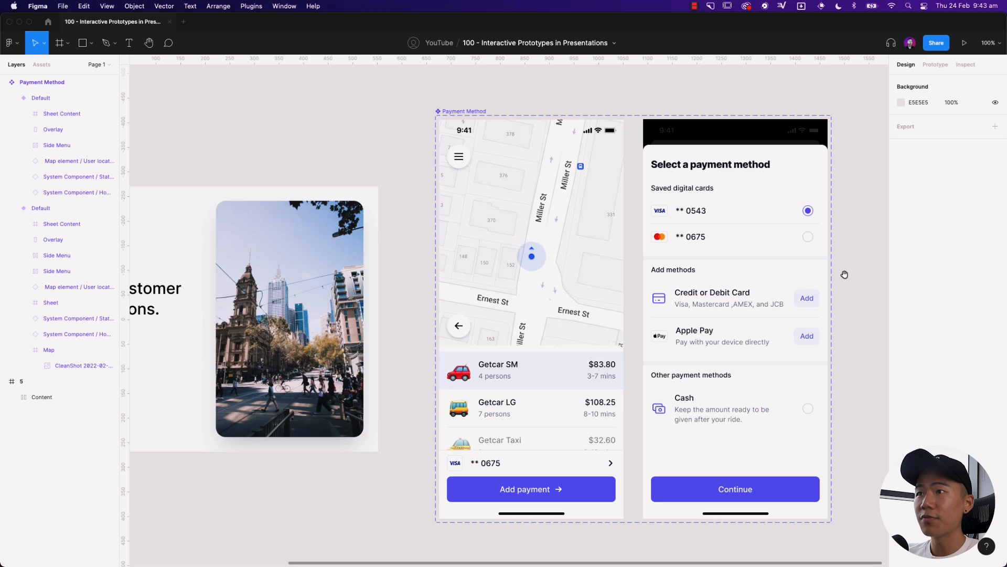
Review the Sheet Content, Overlay and Map layers of the map variant and the matching Overlay and Sheet Content of the payment variant
left_click(524, 195)
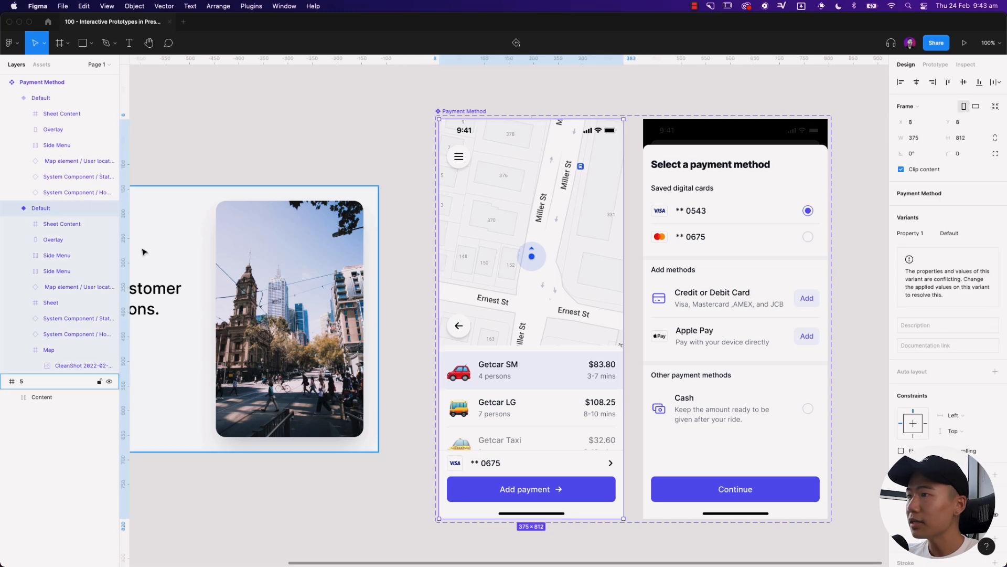
left_click(56, 223)
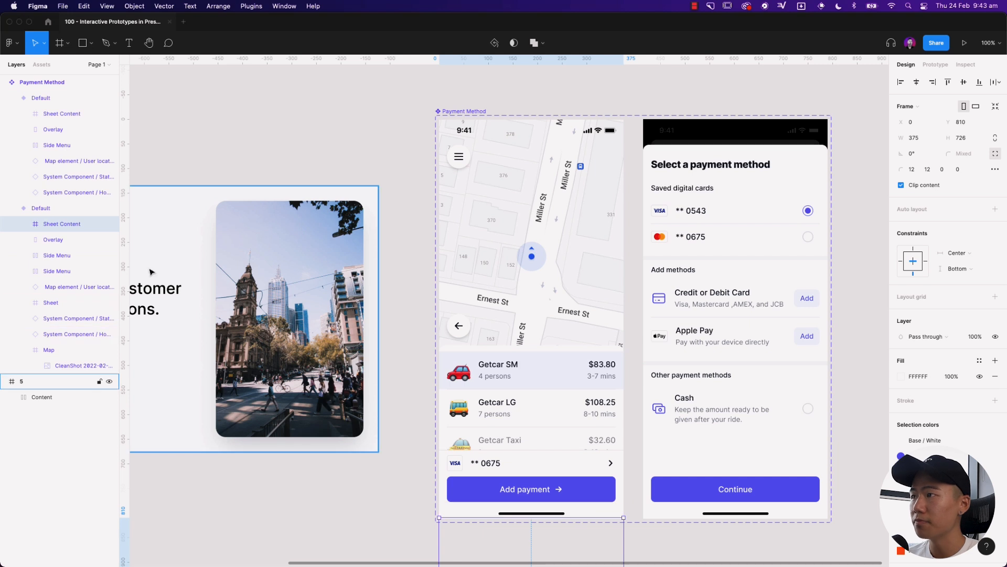
left_click(53, 240)
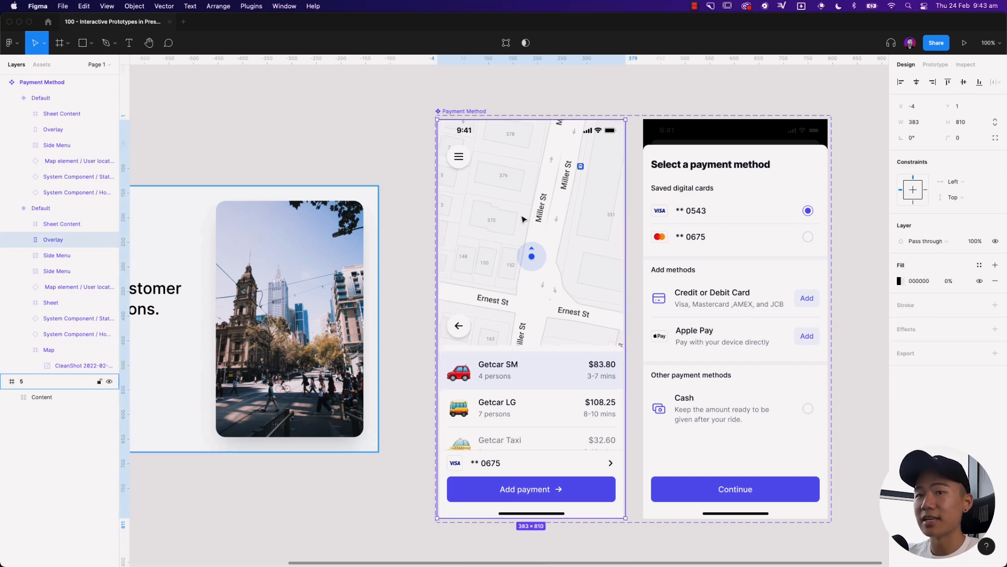
left_click(54, 351)
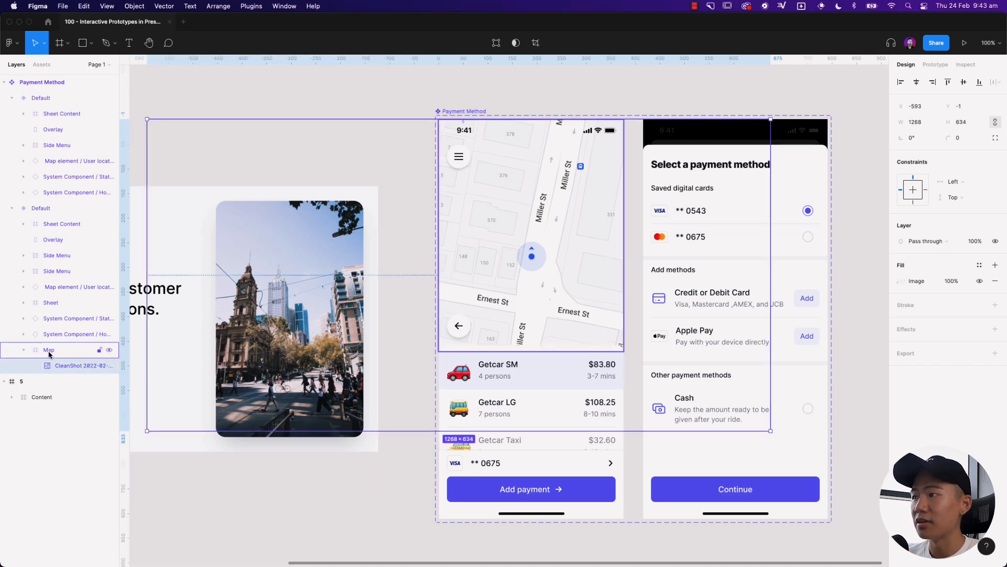
key("Escape")
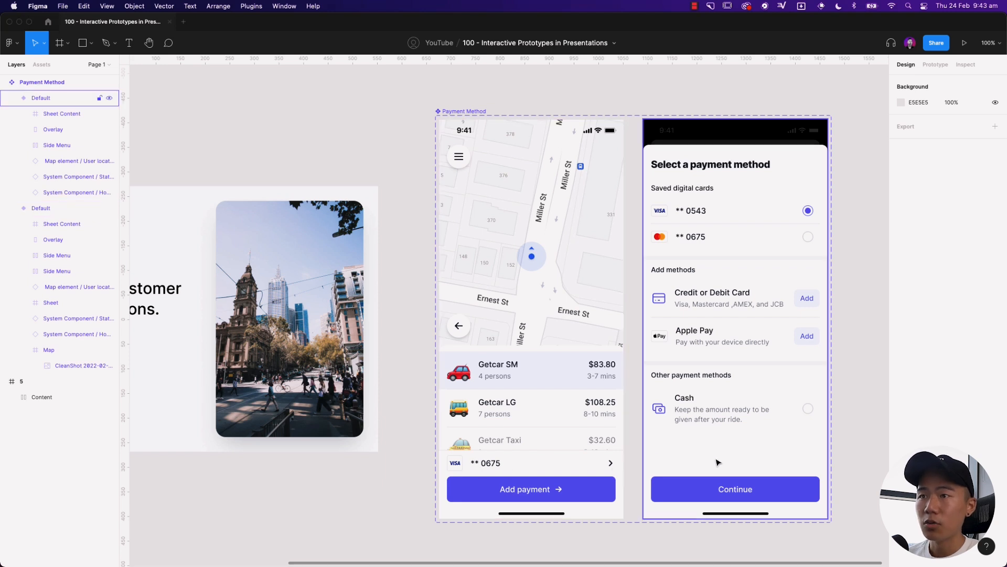
left_click(743, 144)
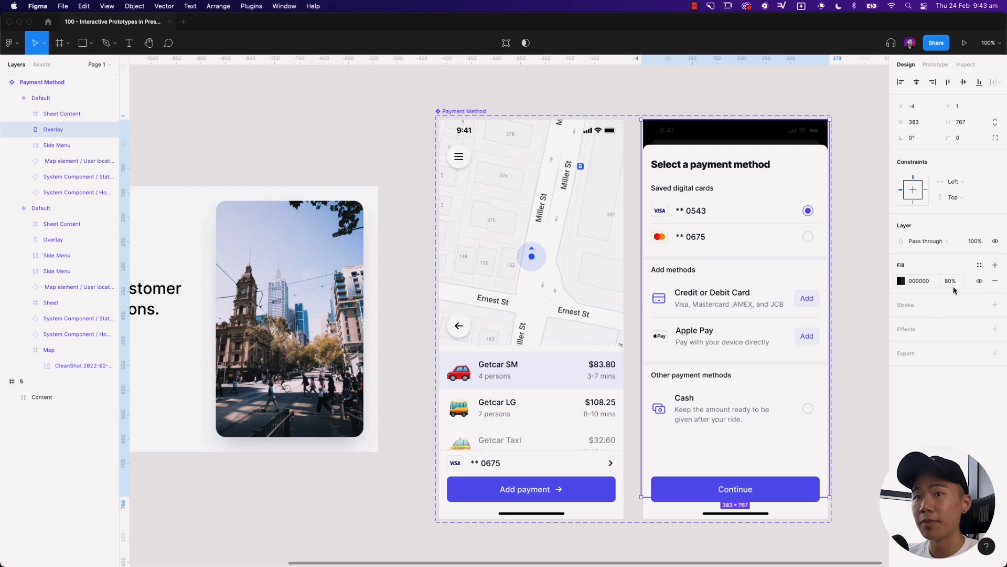
left_click(76, 114)
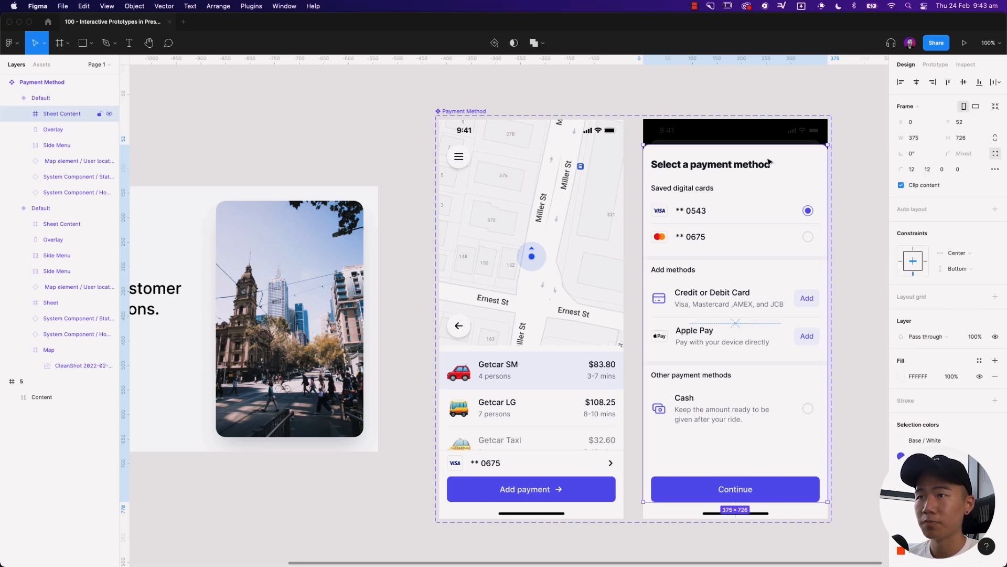
left_click(613, 100)
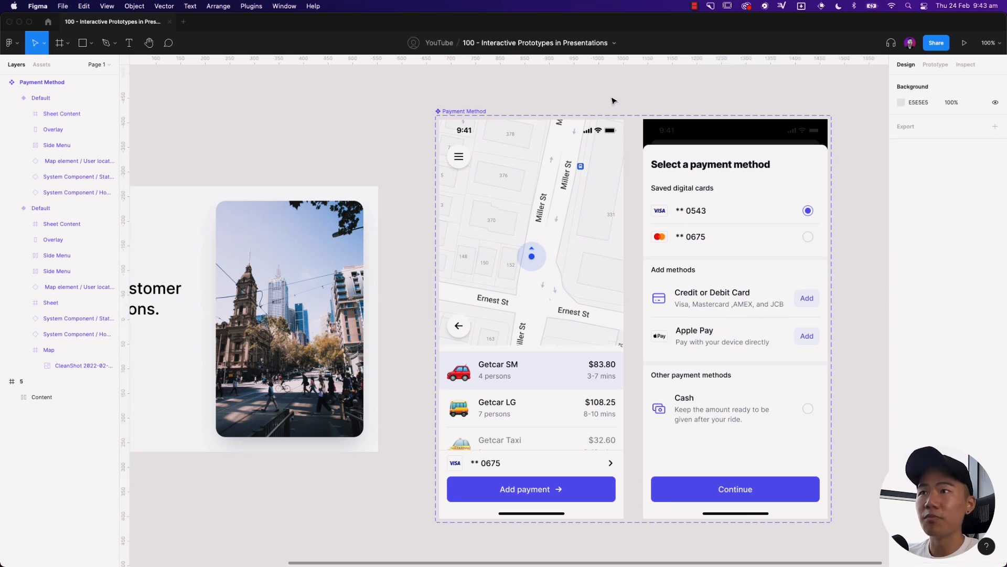
Set the Map frame's overflow scrolling to Horizontal and vertical scrolling
left_click(579, 223)
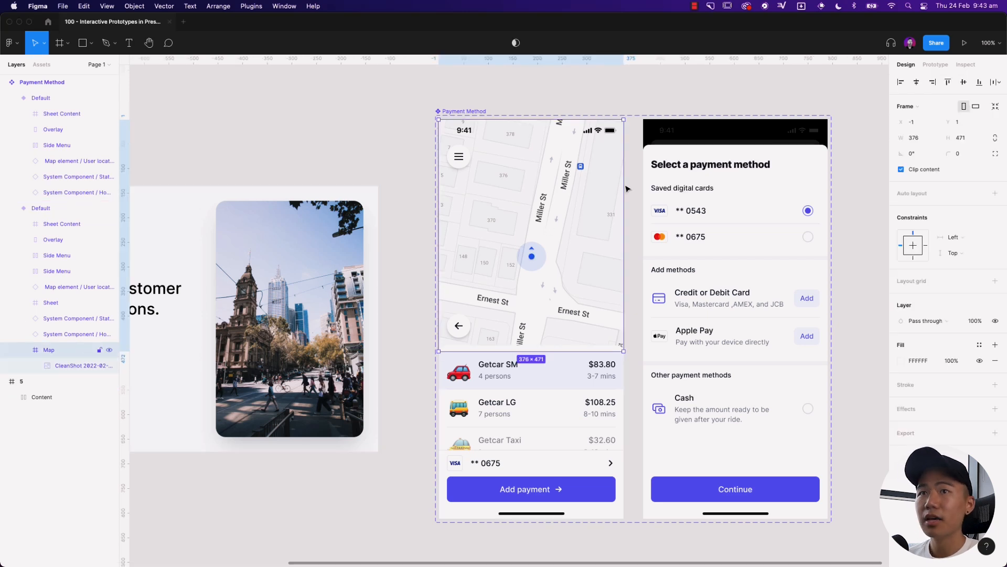
left_click(935, 64)
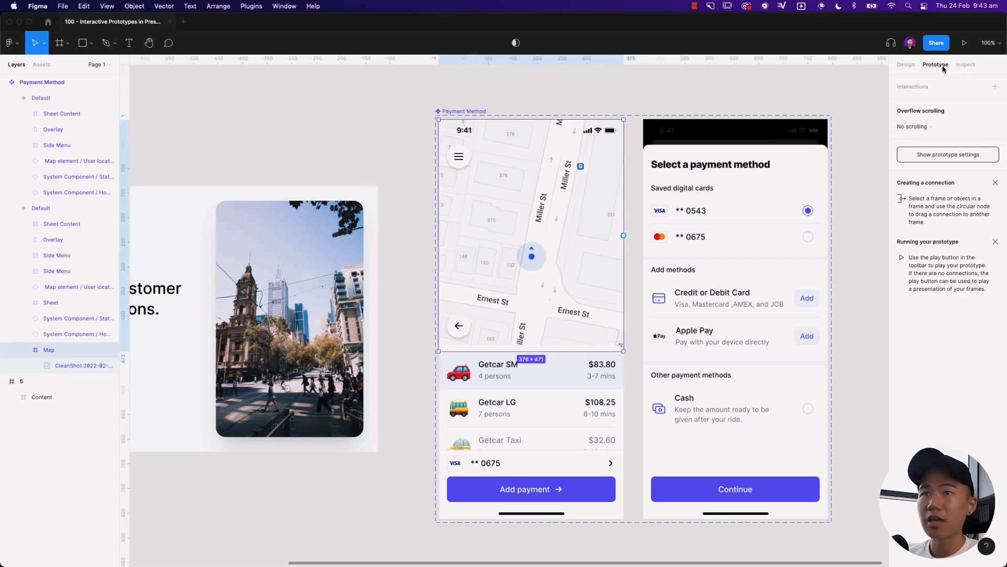
left_click(933, 127)
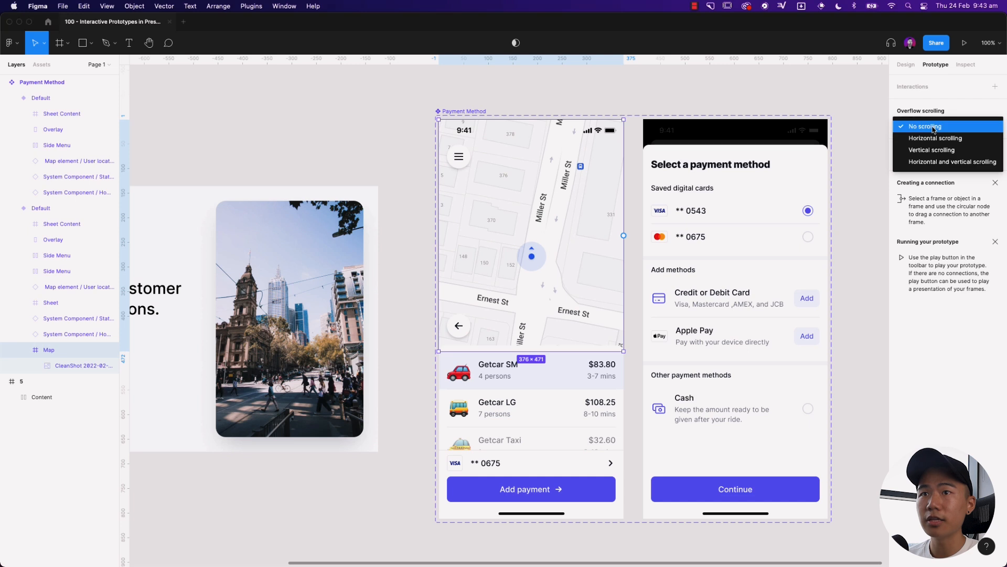
left_click(928, 163)
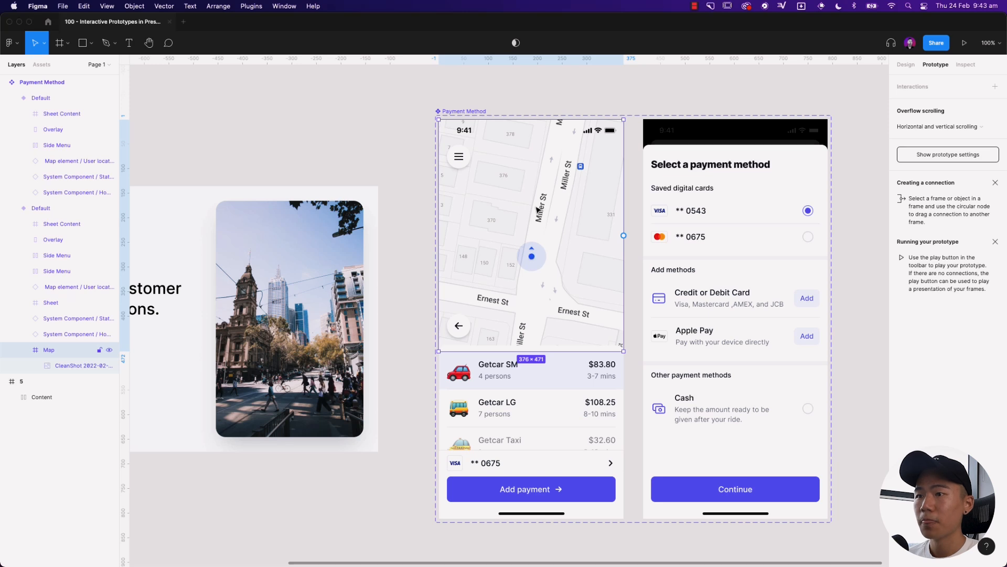
Connect the map screen's List Field card row to the payment variant with On click, Change to, Smart animate, Ease out and 800ms
left_click(485, 465)
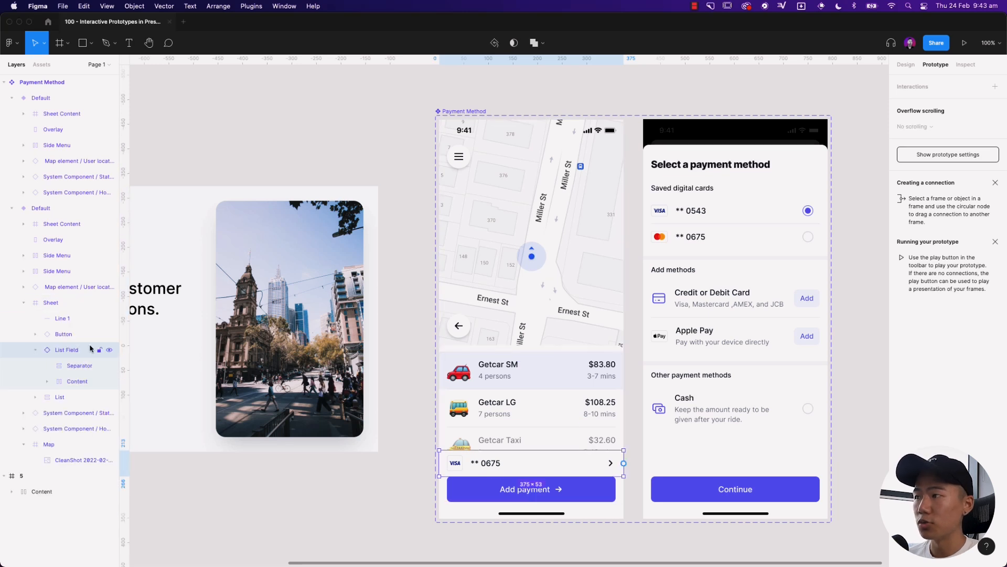
left_click(35, 350)
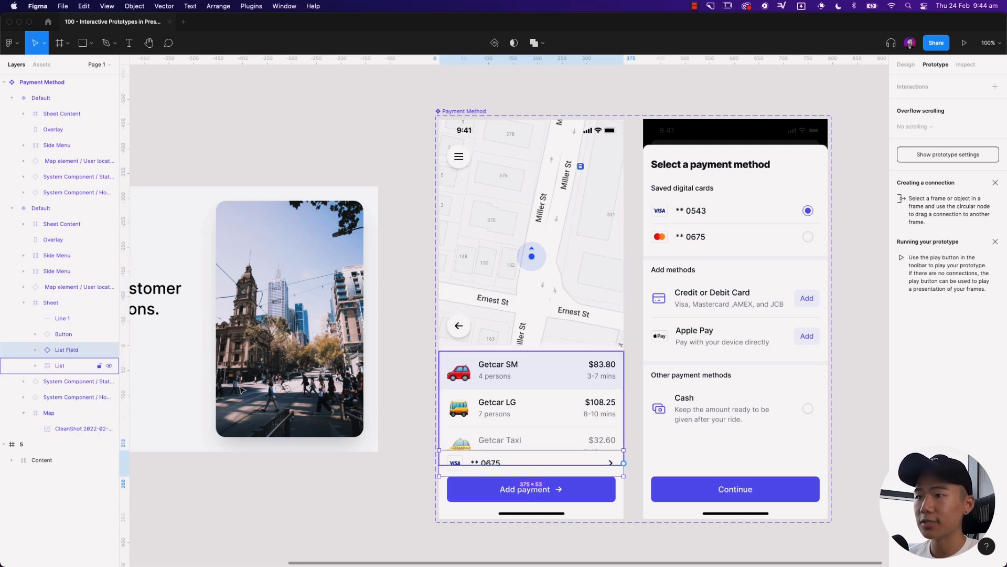
left_click_drag(624, 463, 656, 306)
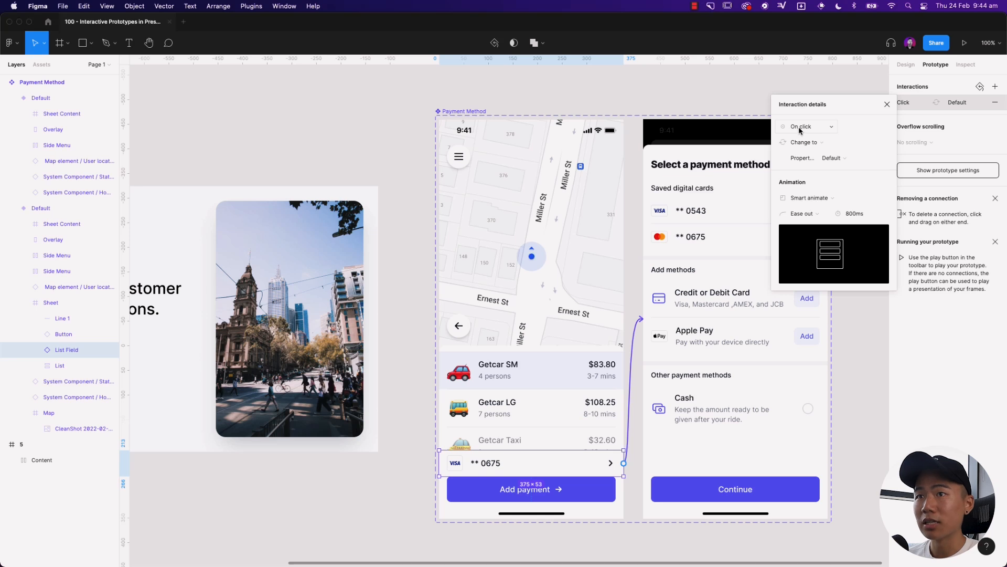
left_click(799, 200)
left_click(802, 201)
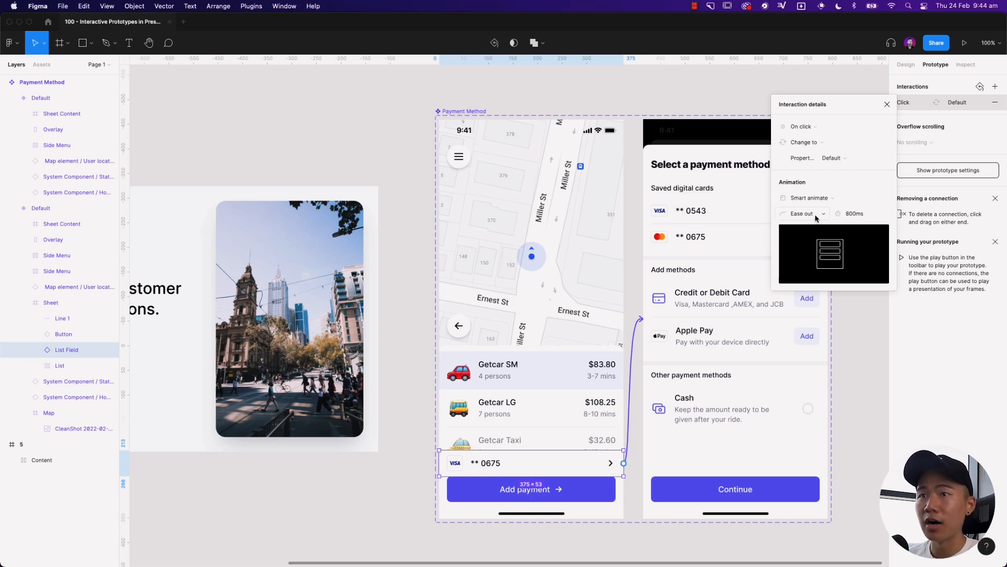
left_click(870, 218)
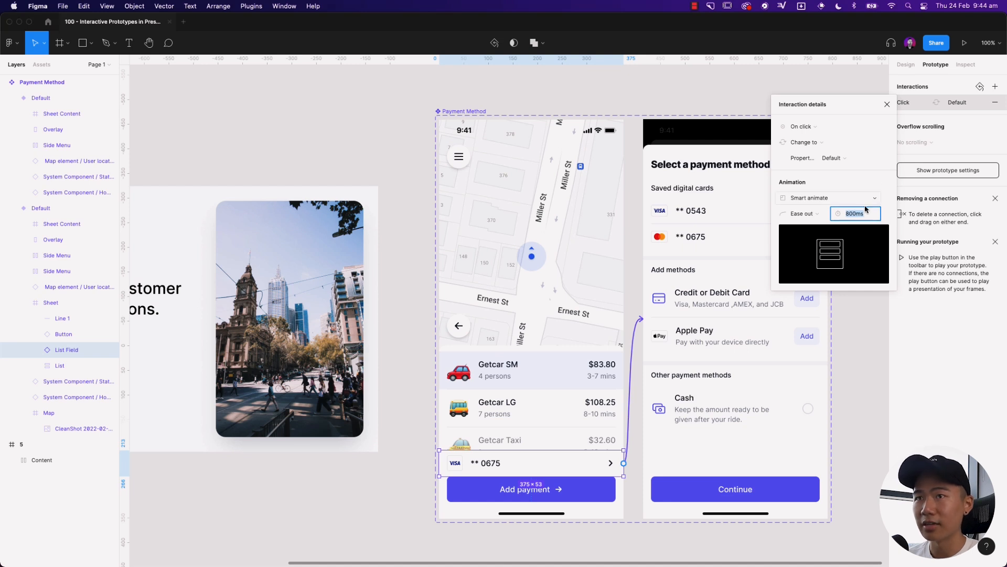
left_click(887, 104)
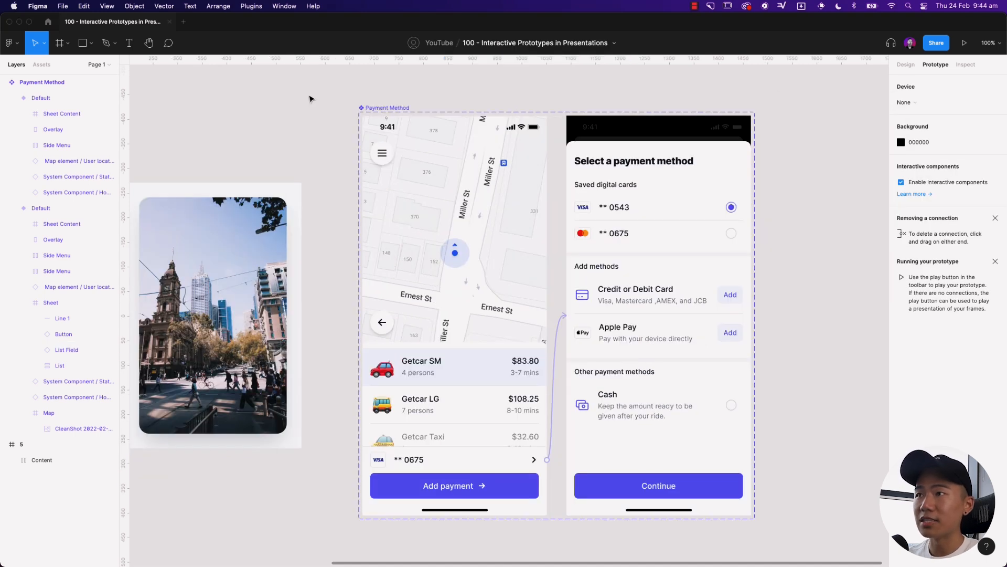
Insert an instance of the Payment Method component into the Image frame of the case study slide
left_click(378, 108)
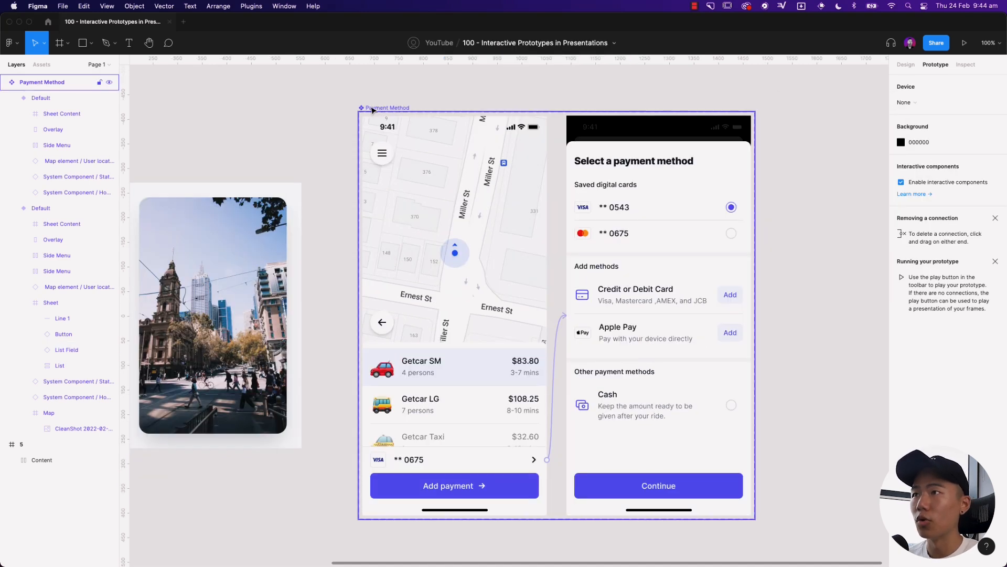
left_click(433, 103)
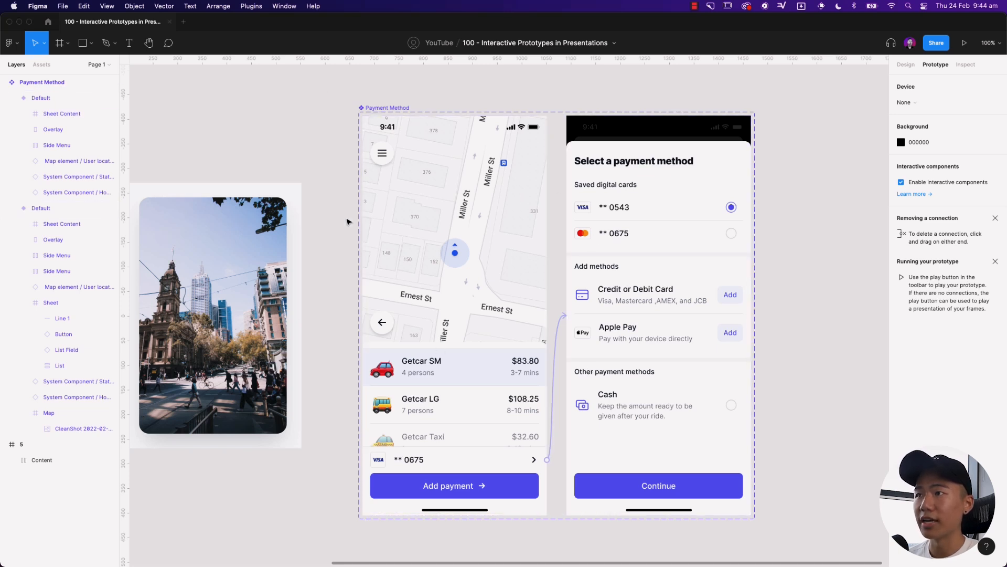
left_click_drag(273, 149, 686, 140)
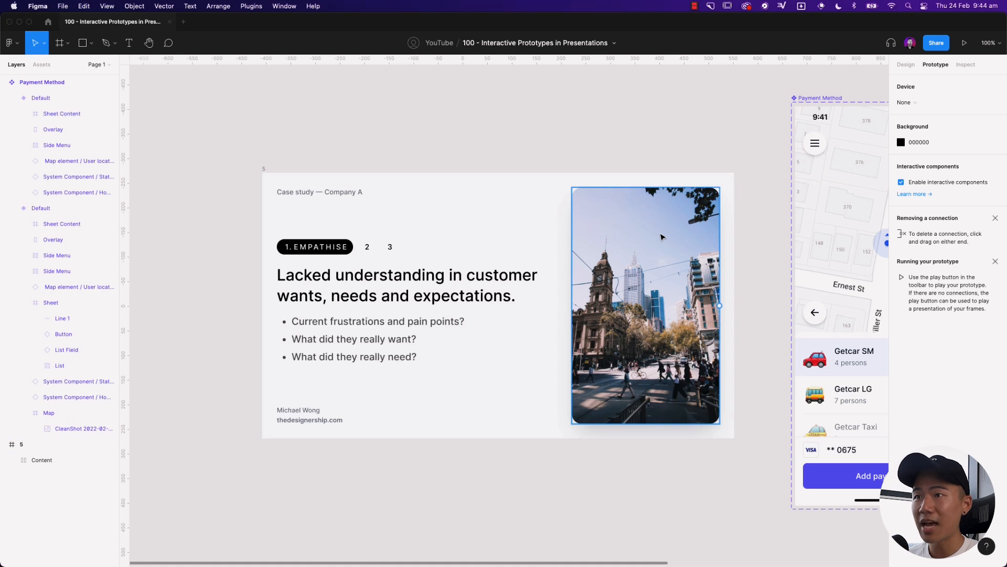
left_click(646, 286)
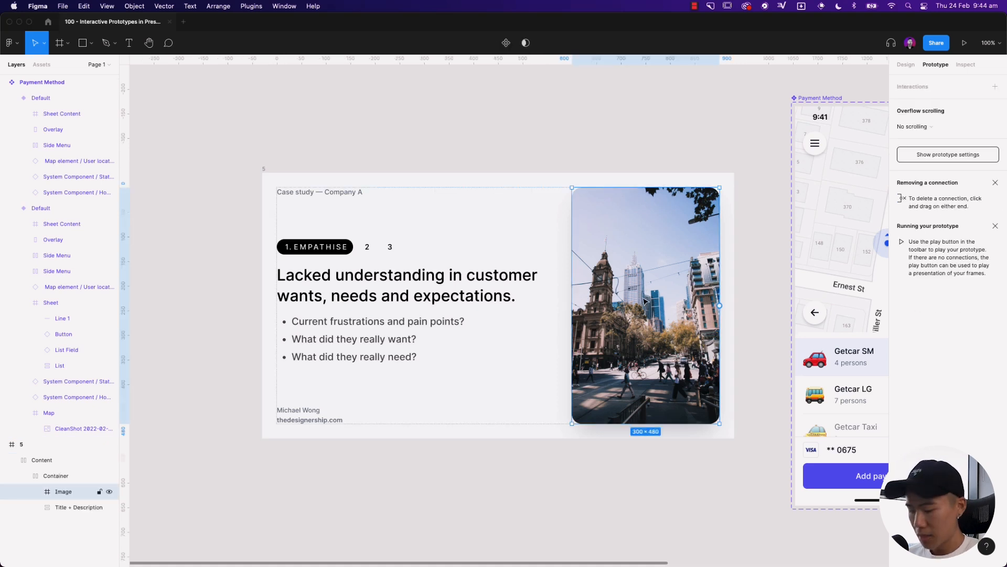
key("shift+i")
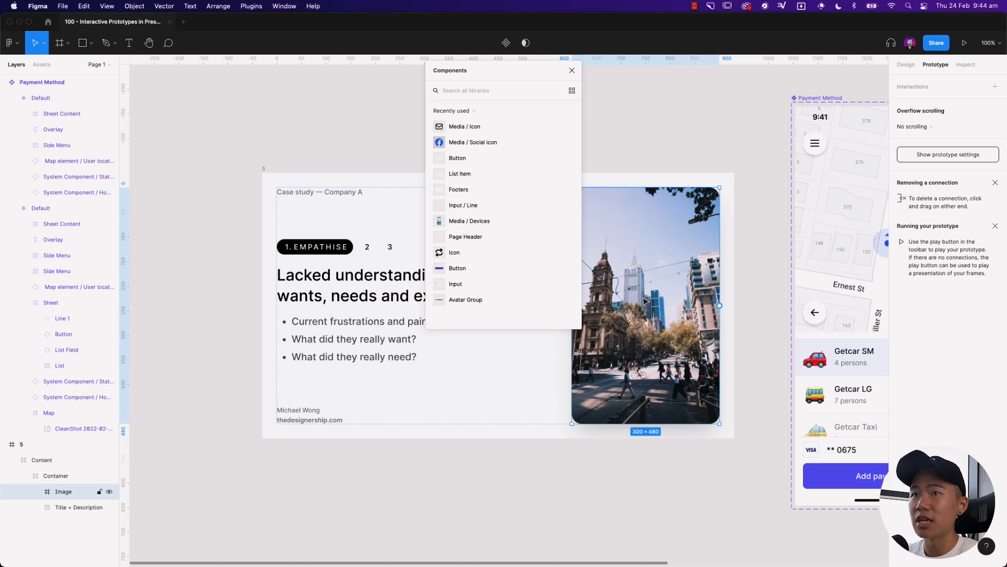
type("payment")
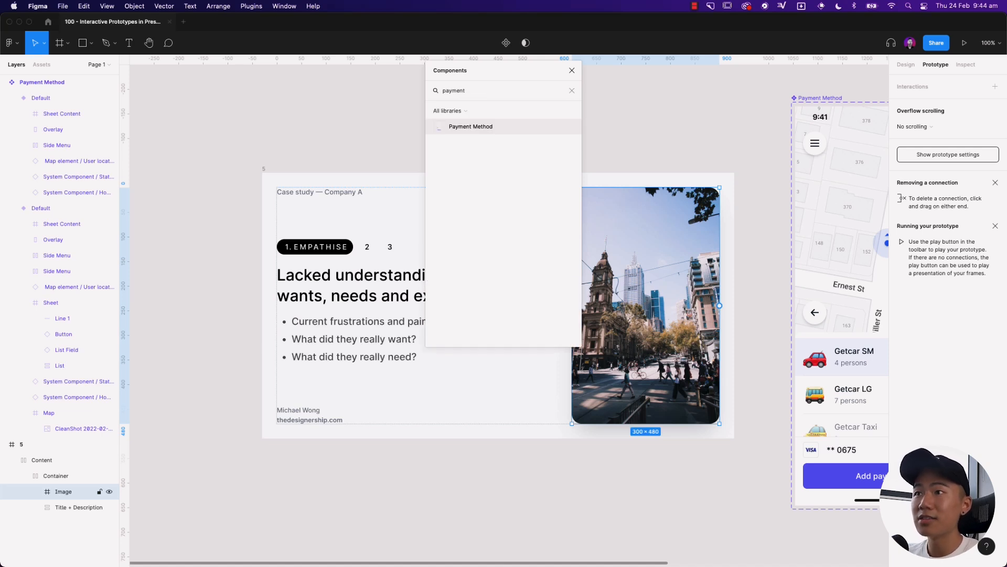
key("Return")
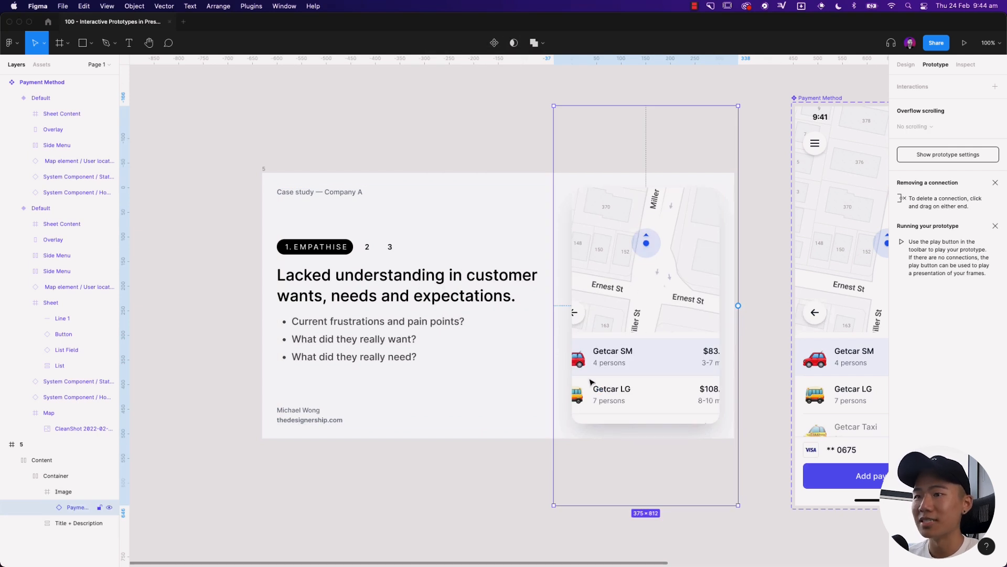
Check the Image frame's content clipping by switching it off and on, and remove the frame's image fill
left_click(69, 495)
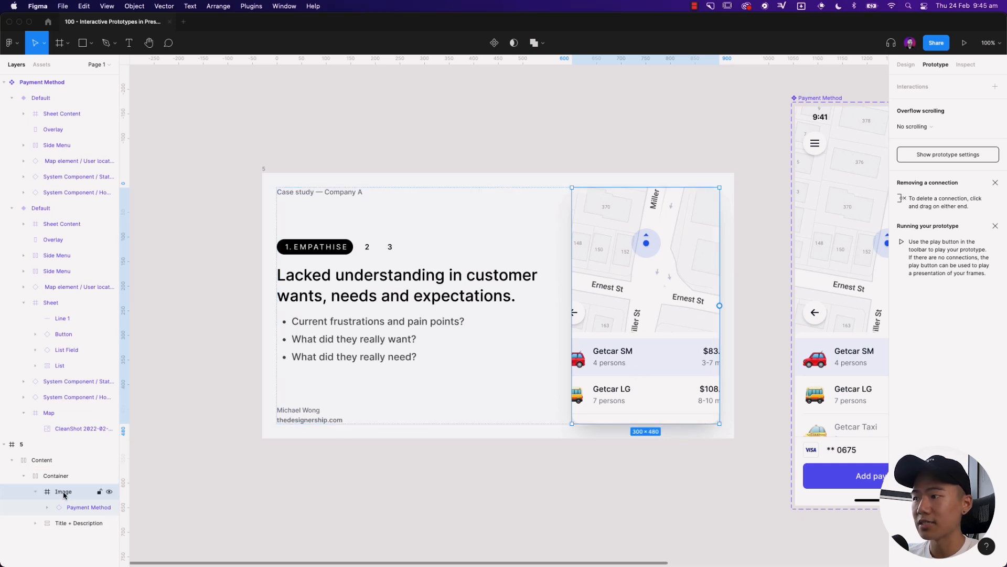
left_click(906, 65)
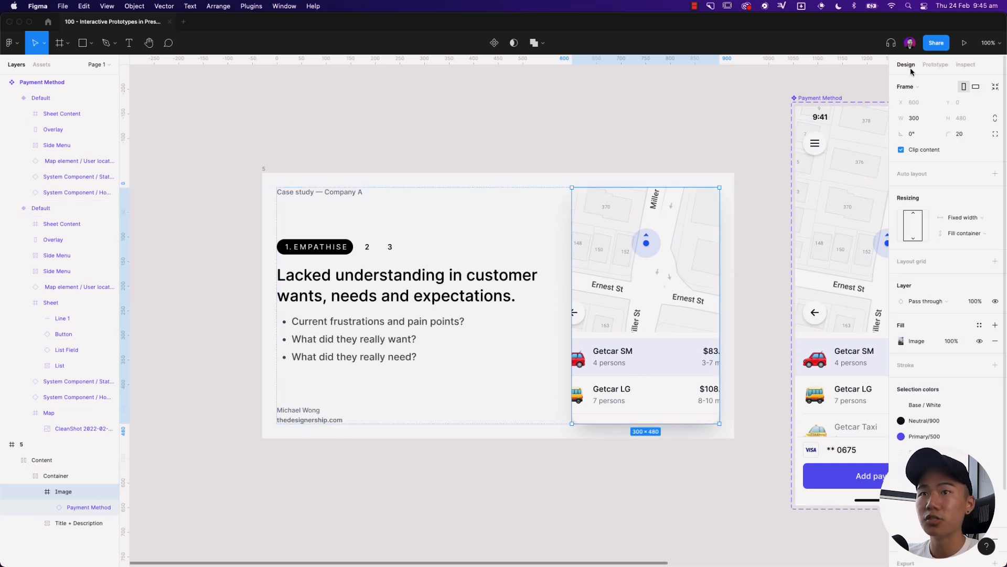
left_click(901, 151)
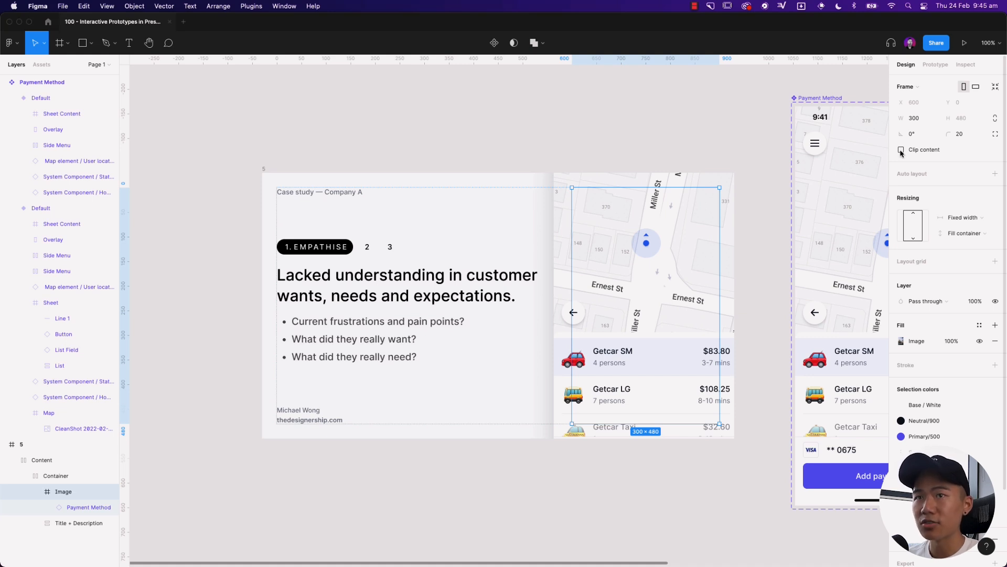
left_click(901, 151)
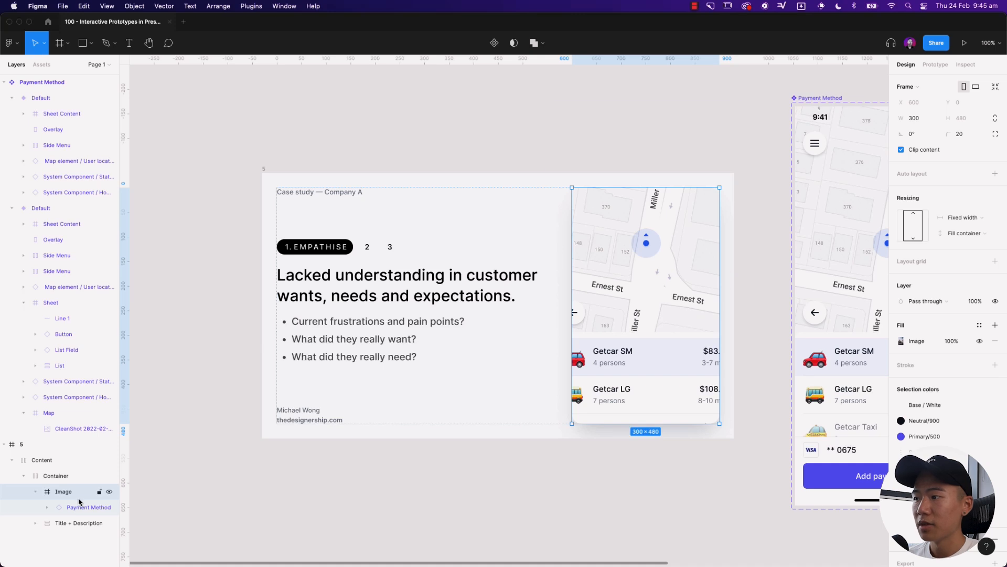
left_click(996, 342)
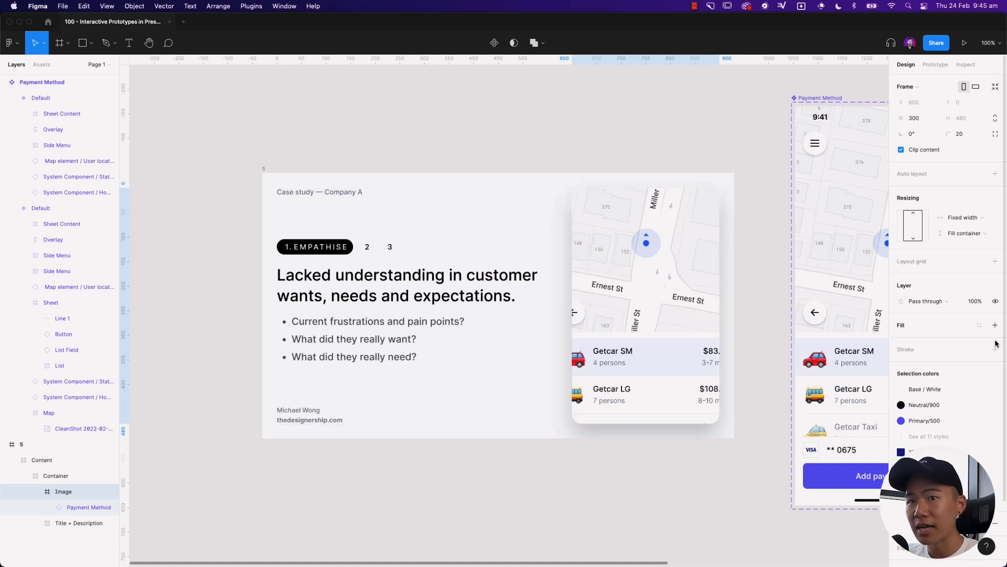
Scale the Payment Method instance proportionally to about 222 × 480 so it fits the Image frame's height
left_click(73, 507)
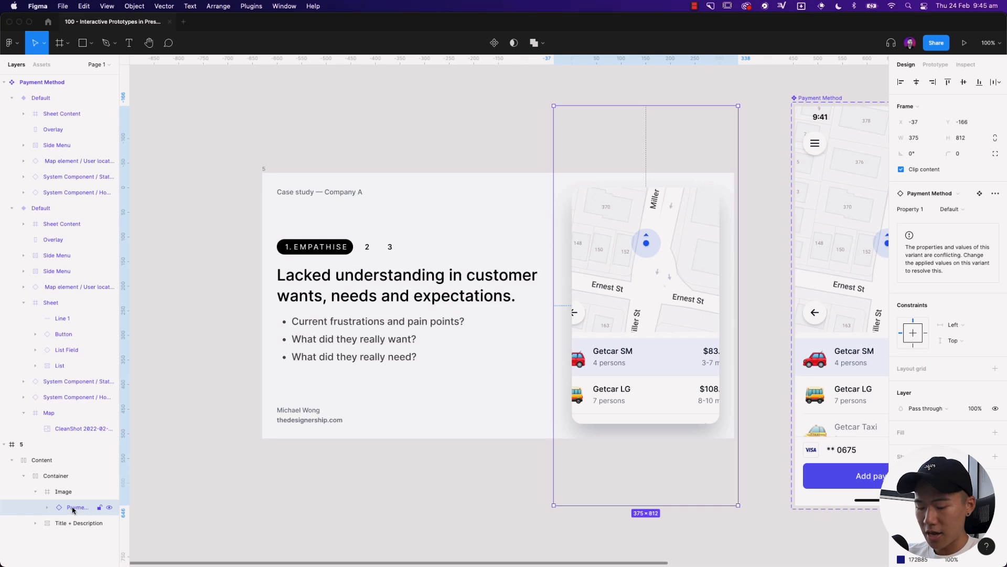
key("k")
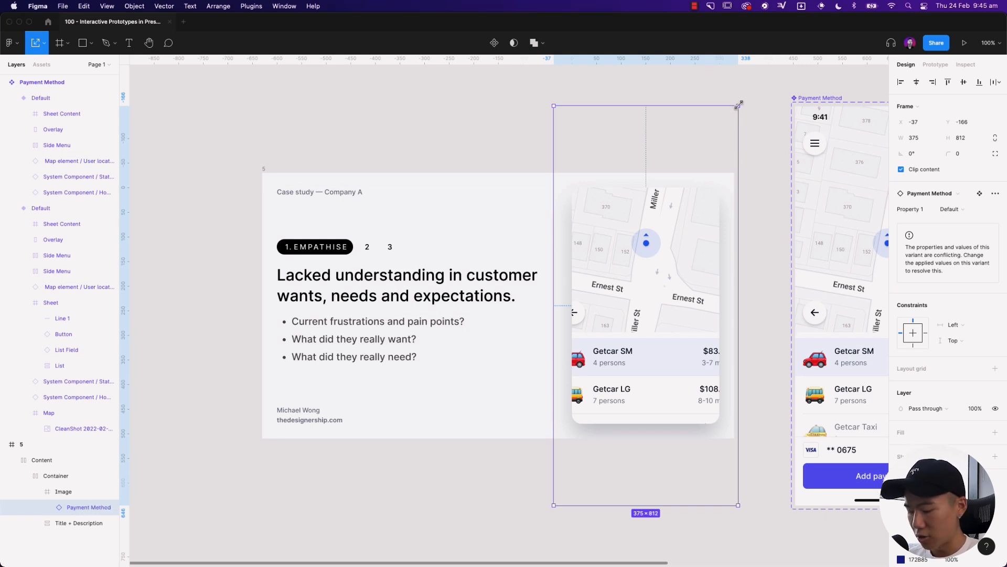
left_click_drag(740, 105, 688, 186)
left_click(754, 146)
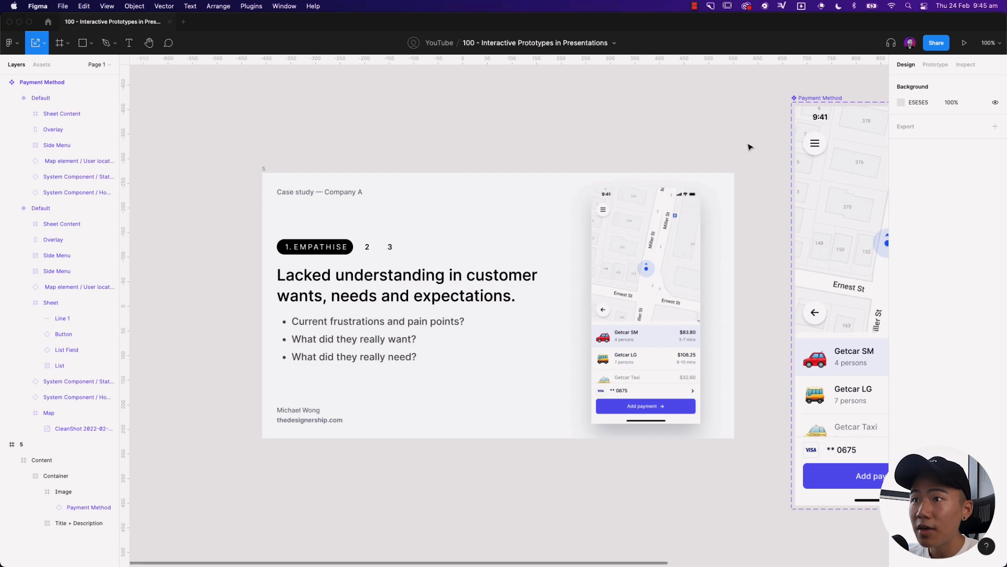
Narrow the slide's Image frame to a width of 280
double_click(674, 283)
double_click(674, 283)
double_click(674, 283)
double_click(674, 283)
left_click(63, 494)
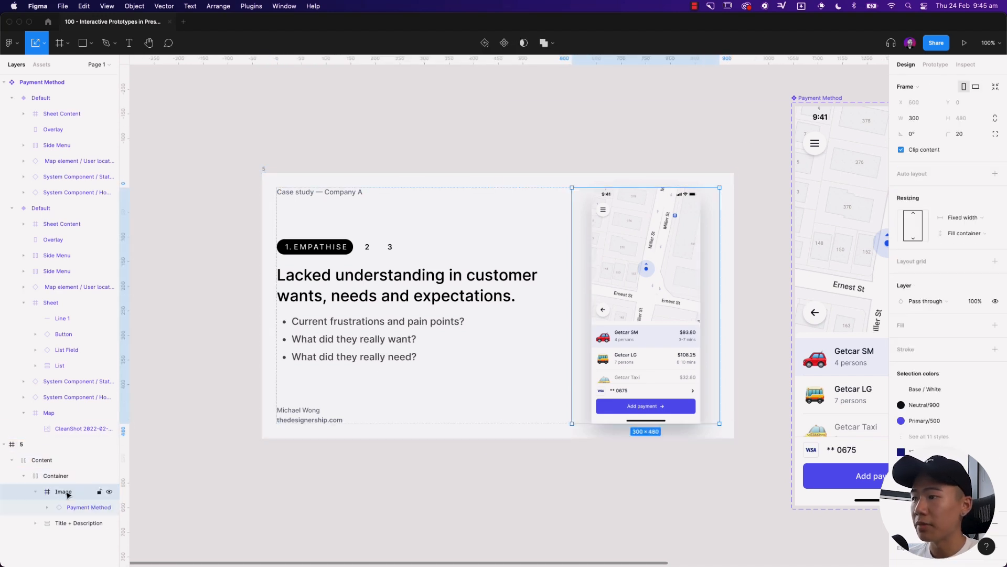
key("v")
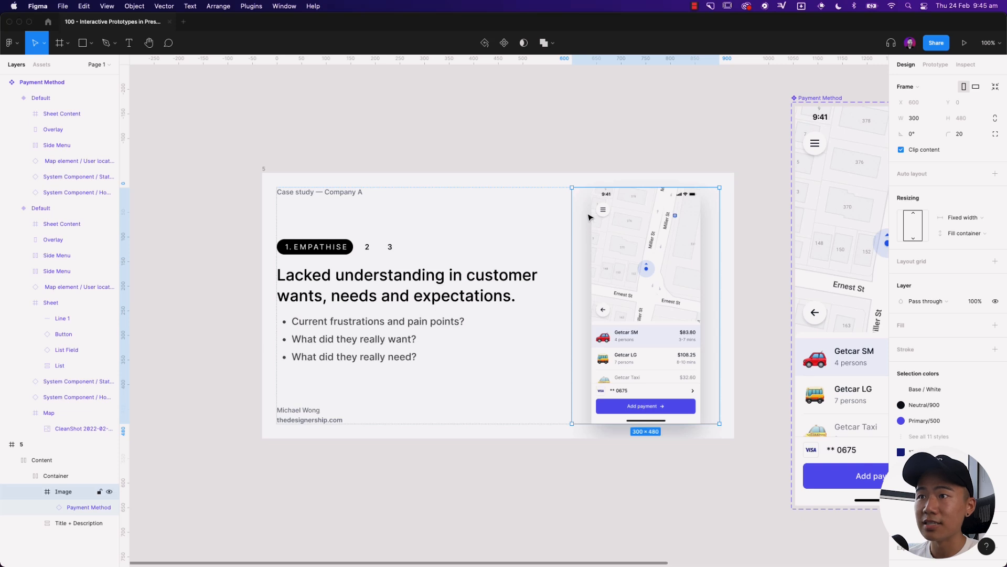
left_click_drag(567, 260, 591, 264)
left_click(921, 121)
type("280")
key("Return")
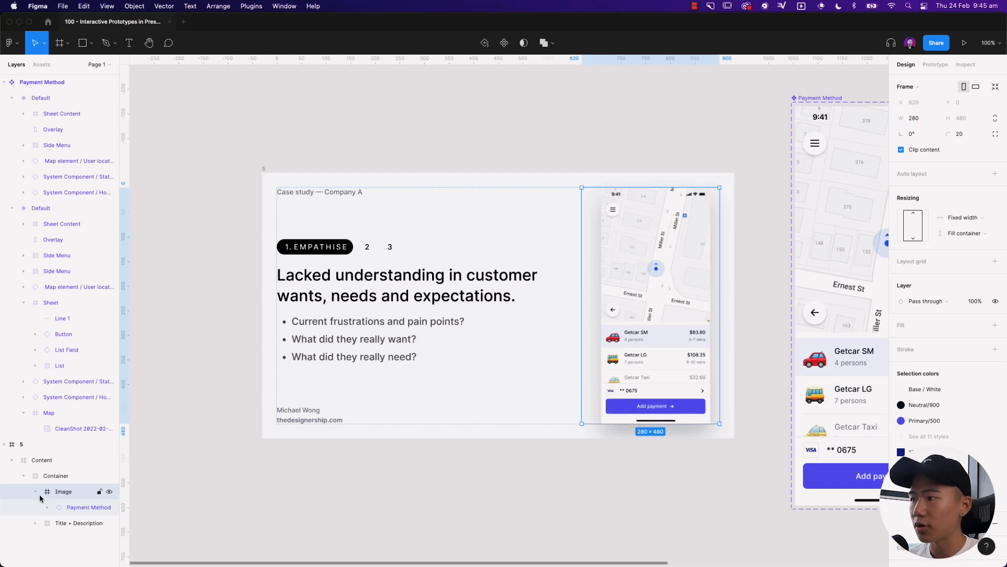
Set the Image frame's width to 220 and center the Payment Method instance horizontally inside it
left_click(89, 507)
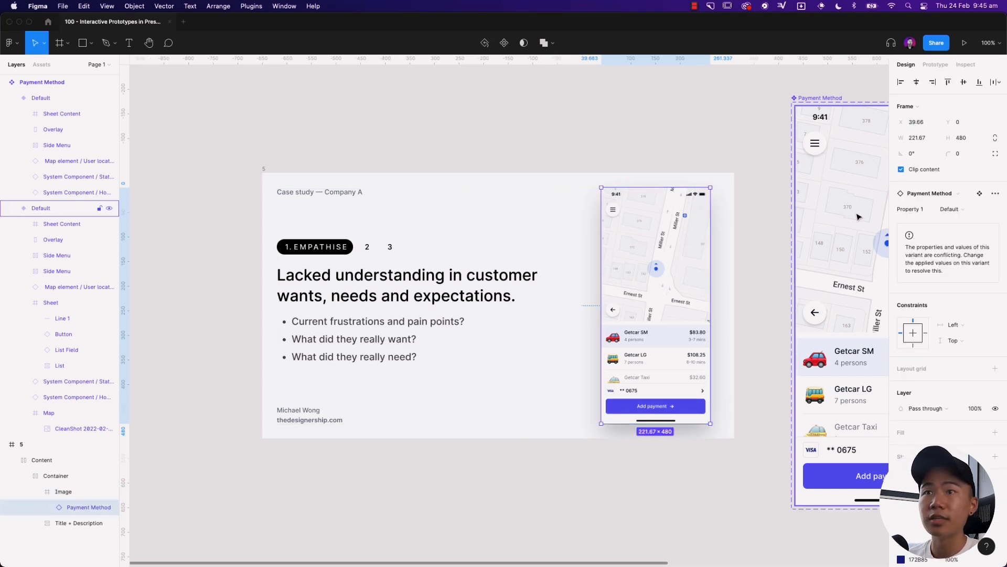
left_click(63, 491)
left_click(929, 120)
type("220")
key("Return")
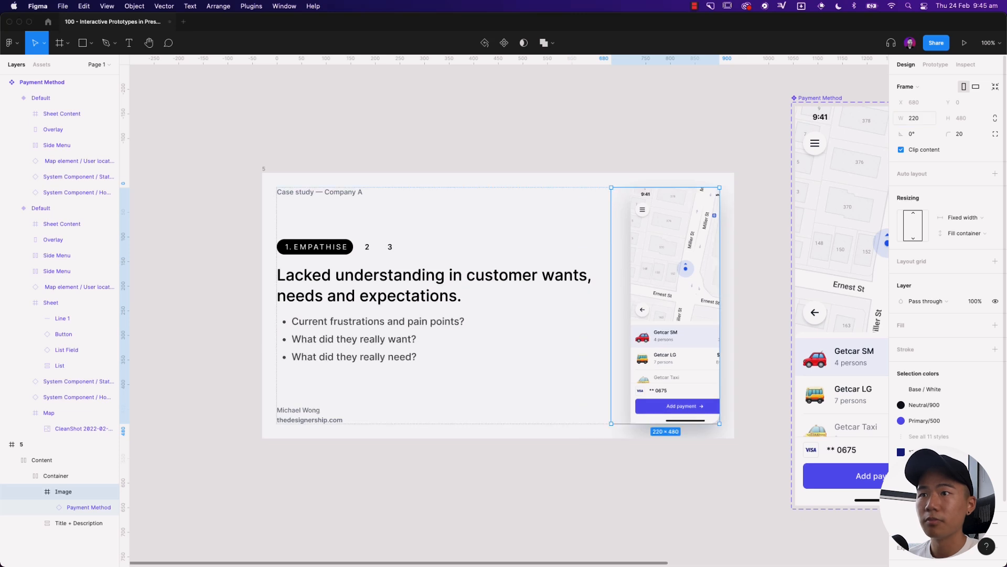
left_click(74, 505)
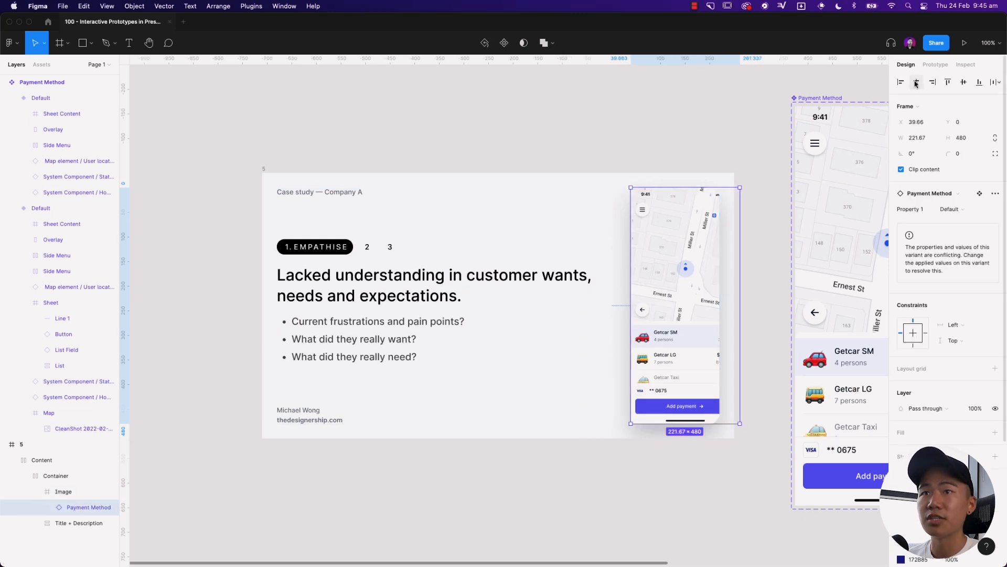
left_click(590, 108)
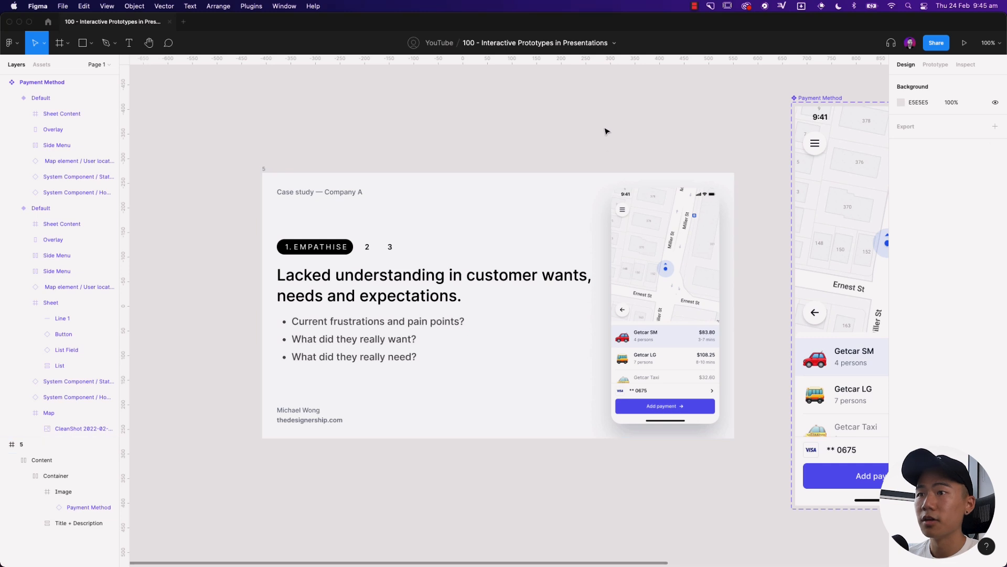
Start the prototype presentation from the case study slide frame 5
left_click(264, 169)
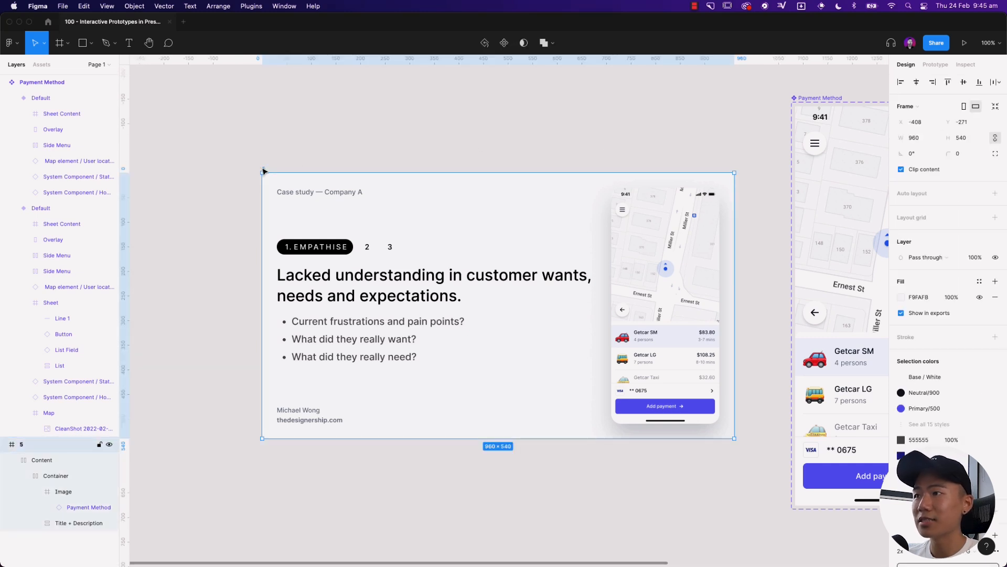
left_click(966, 44)
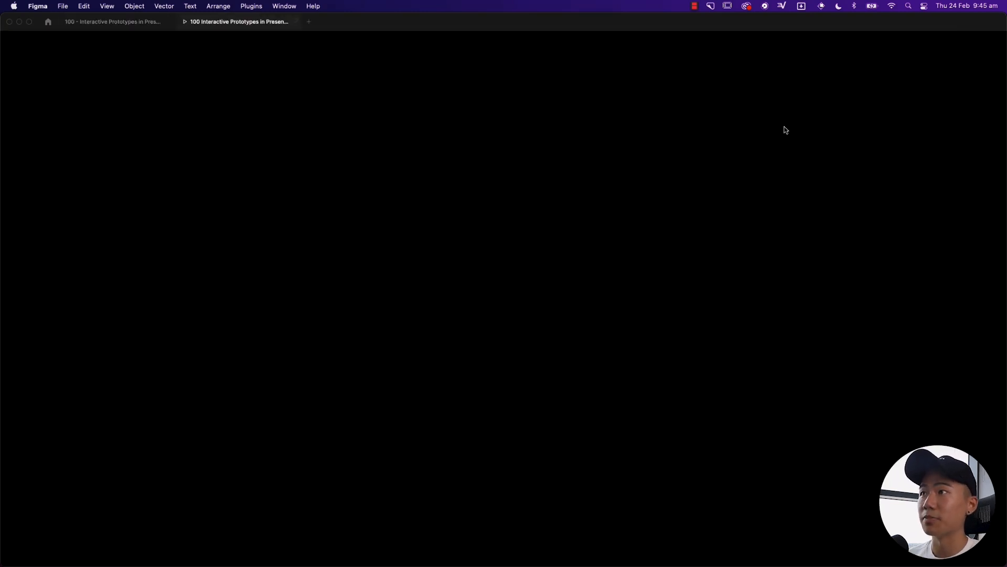